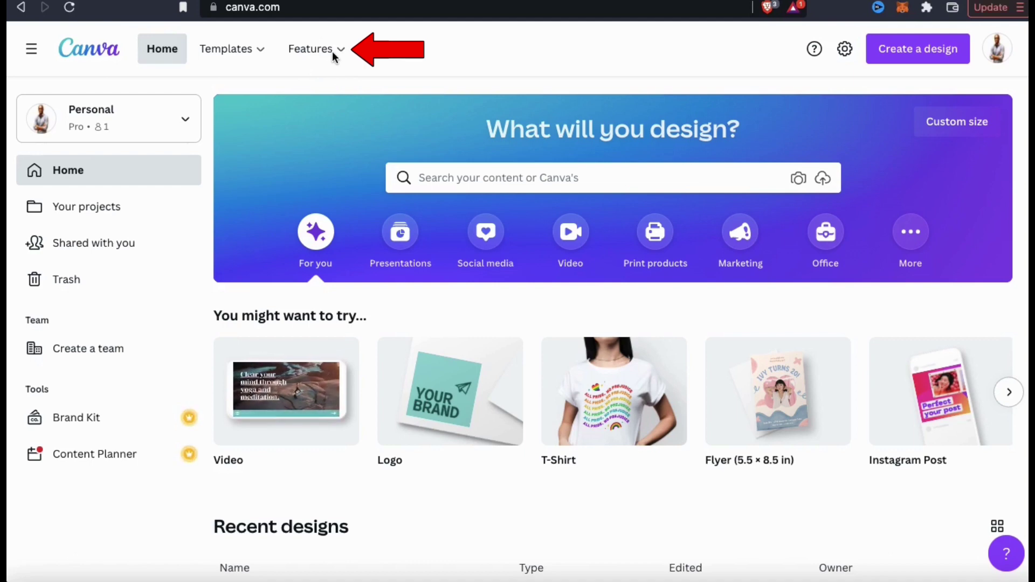
- Go to Canva's Custom T-shirts page under Features > Print Products
mouse_move(335, 56)
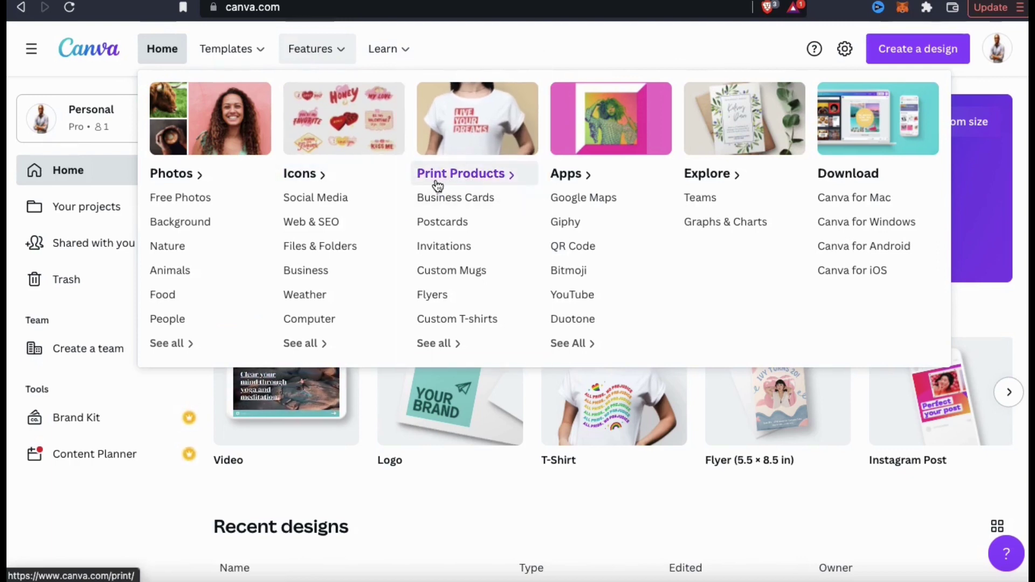
left_click(463, 328)
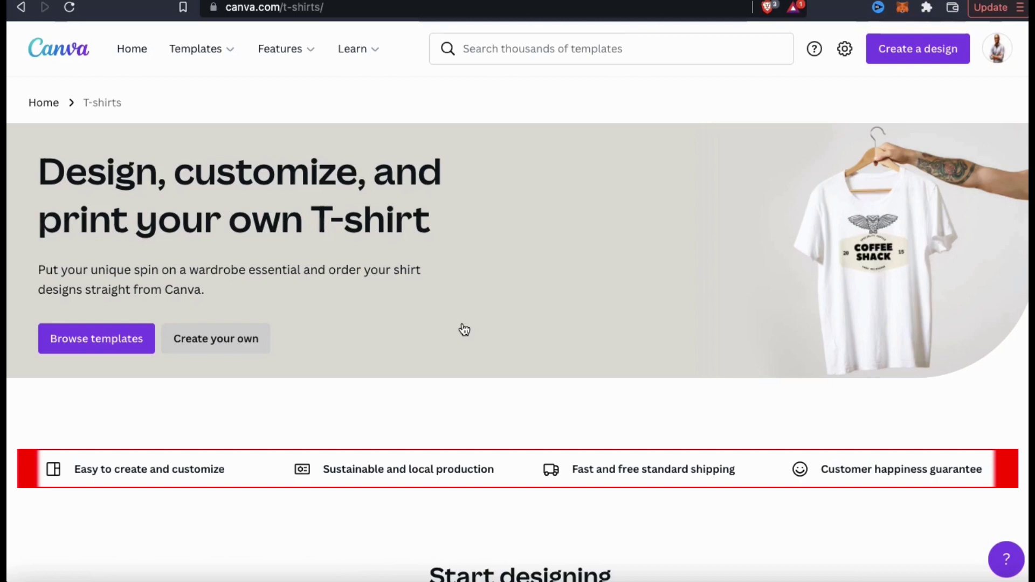
scroll(464, 330, "down", 4)
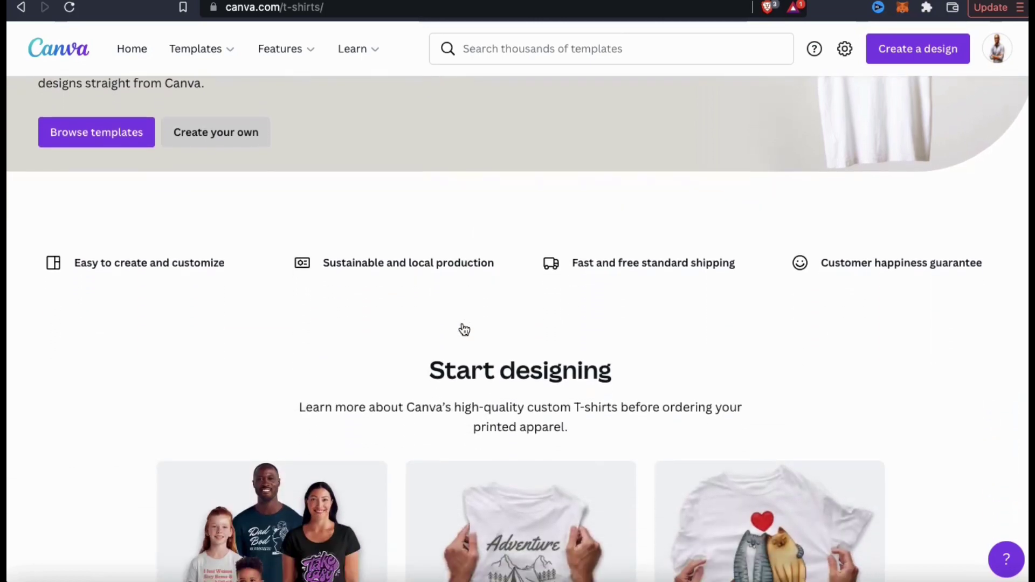
scroll(465, 330, "down", 3)
scroll(464, 330, "down", 1)
scroll(464, 330, "up", 1)
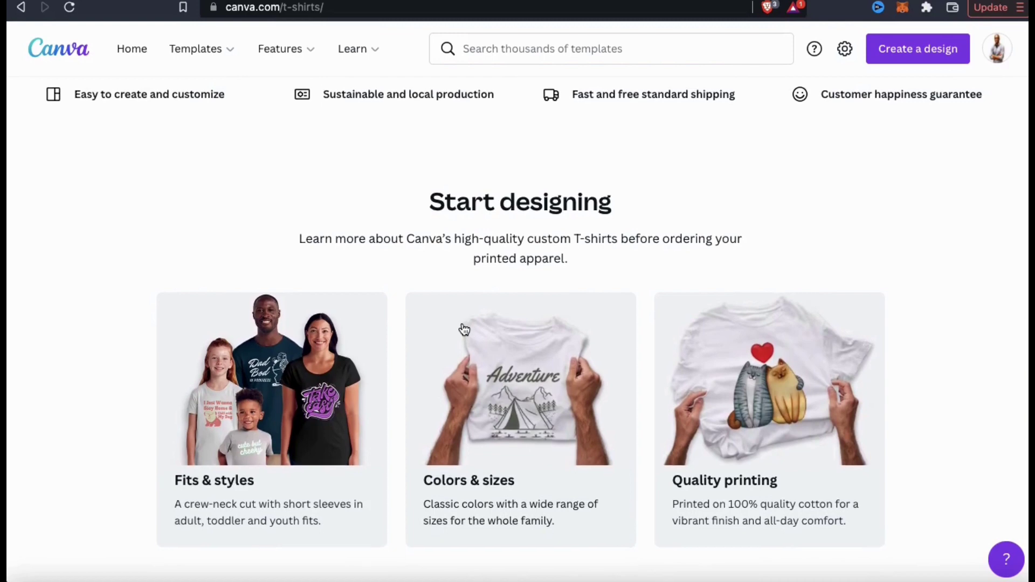
scroll(464, 330, "down", 5)
scroll(464, 330, "down", 5)
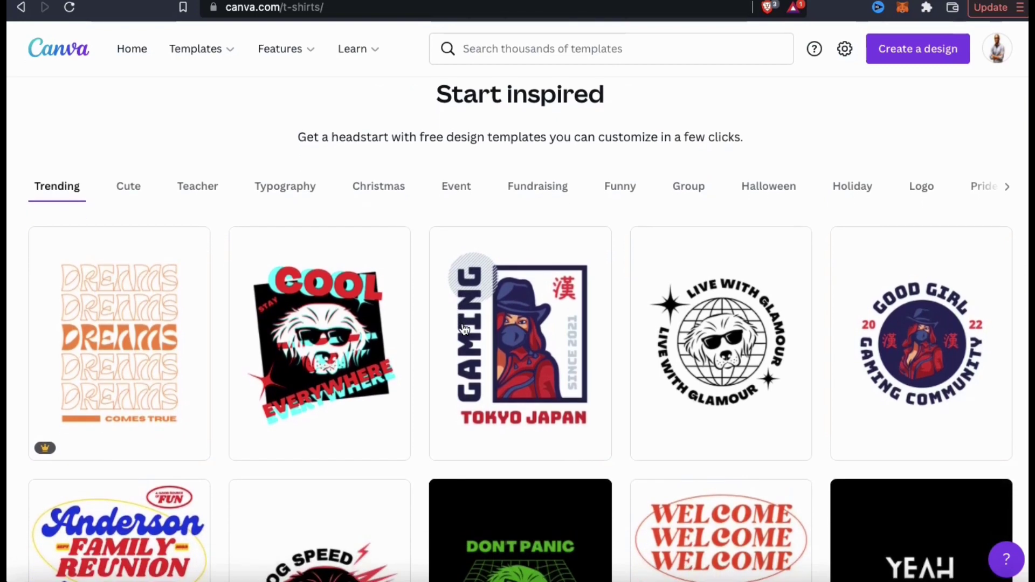
scroll(465, 330, "down", 5)
scroll(464, 330, "down", 4)
scroll(464, 330, "down", 4)
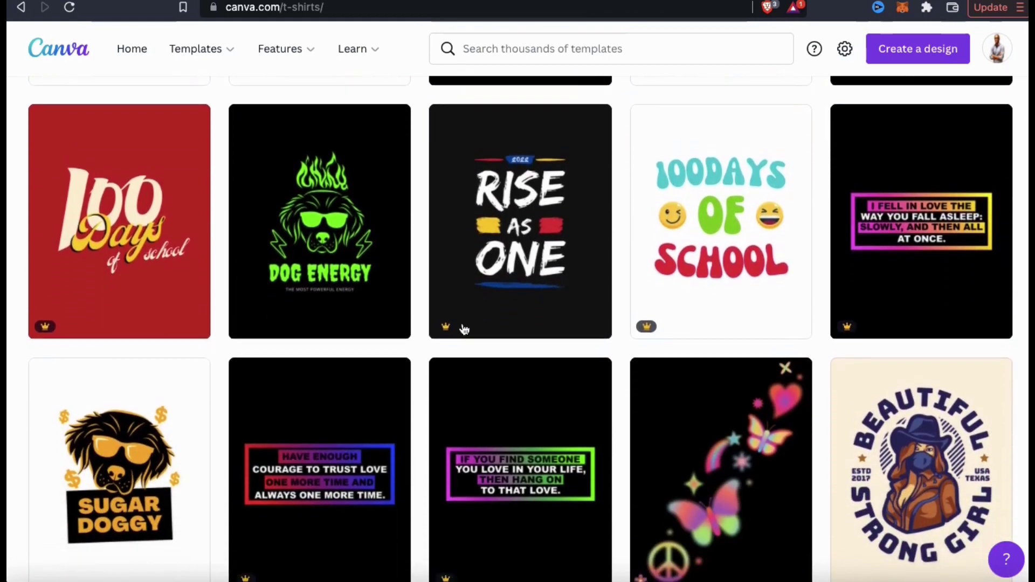
scroll(464, 330, "down", 6)
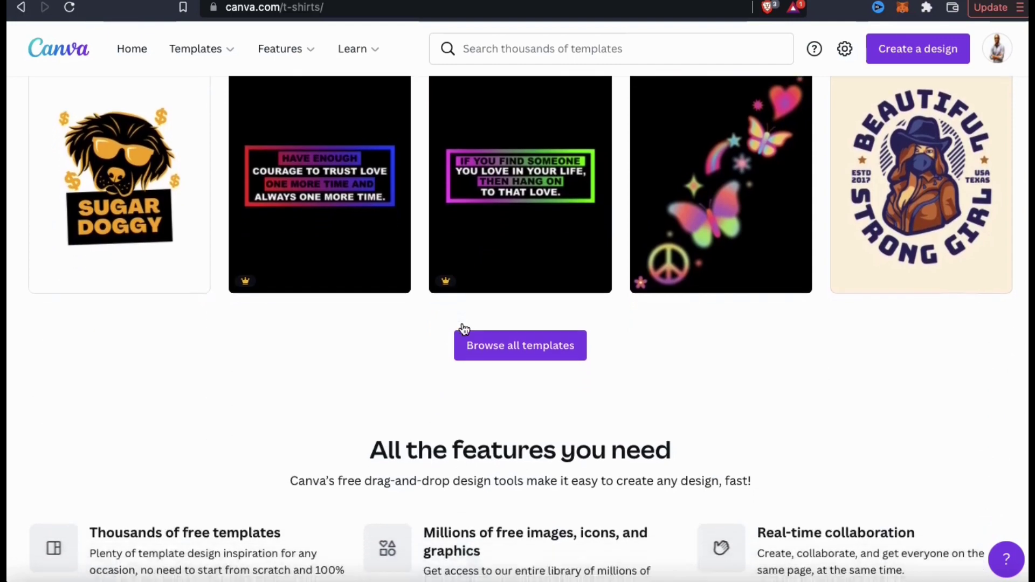
scroll(465, 330, "down", 7)
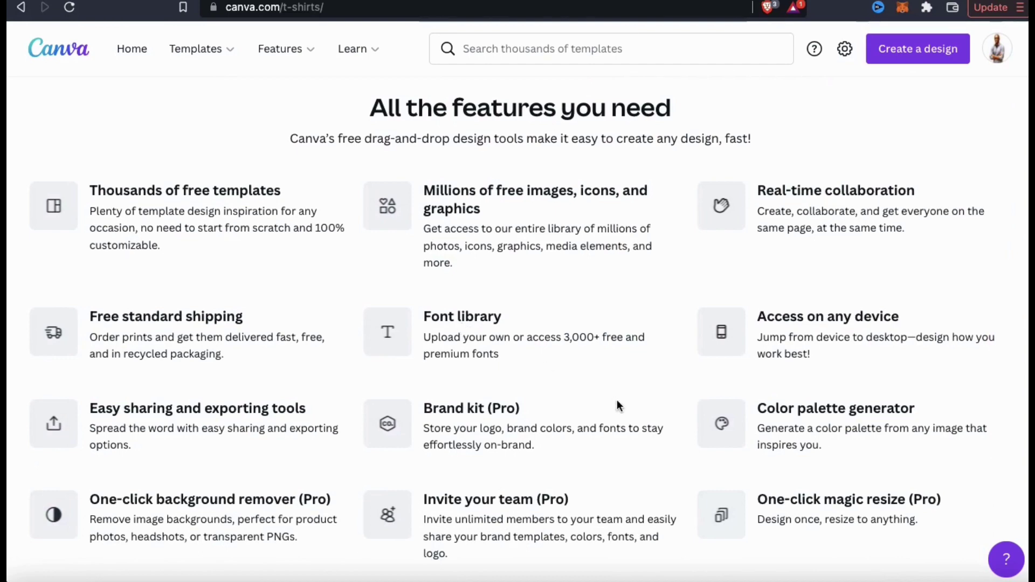
scroll(617, 399, "down", 6)
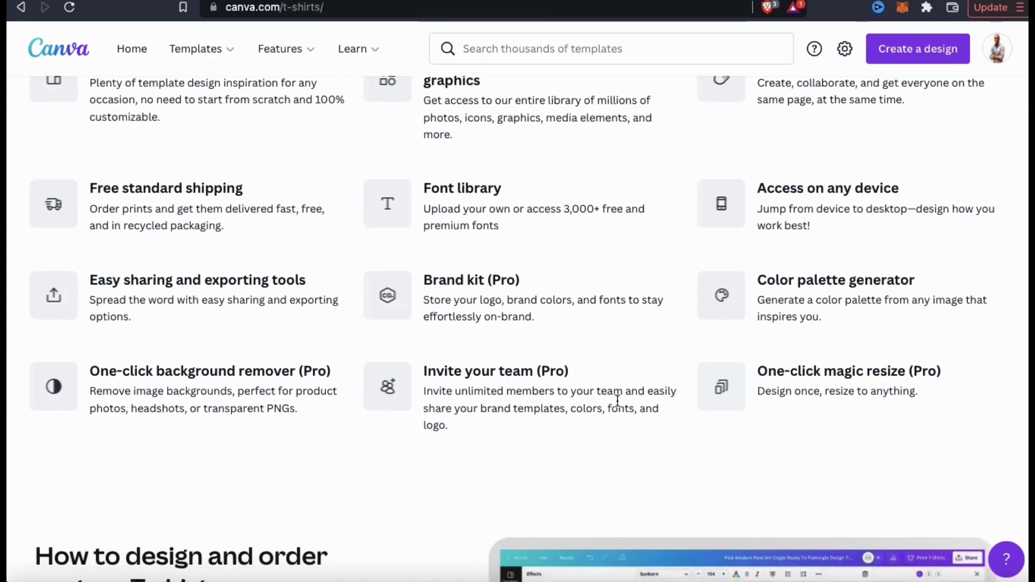
scroll(616, 400, "down", 4)
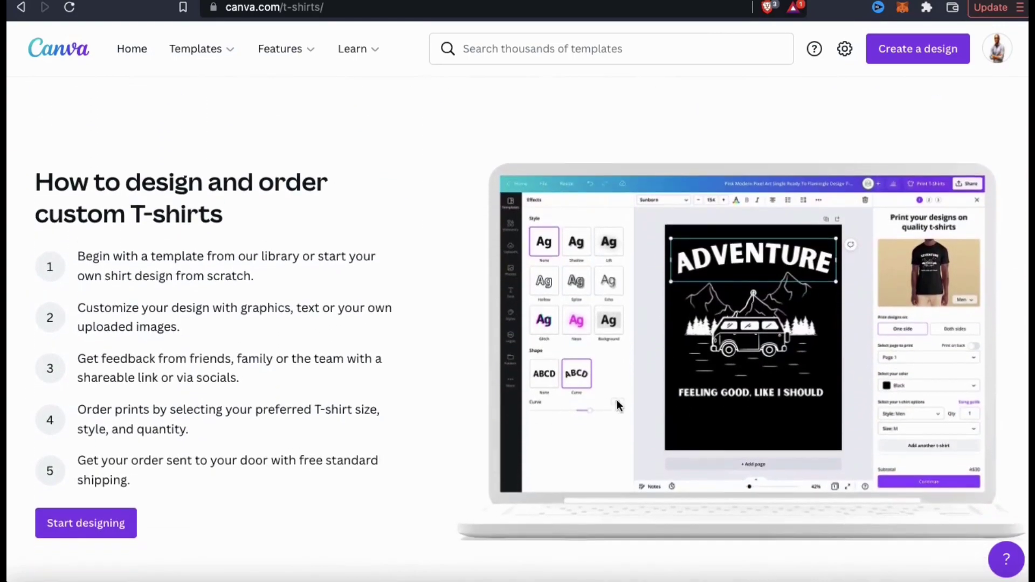
scroll(617, 400, "up", 8)
scroll(617, 400, "up", 15)
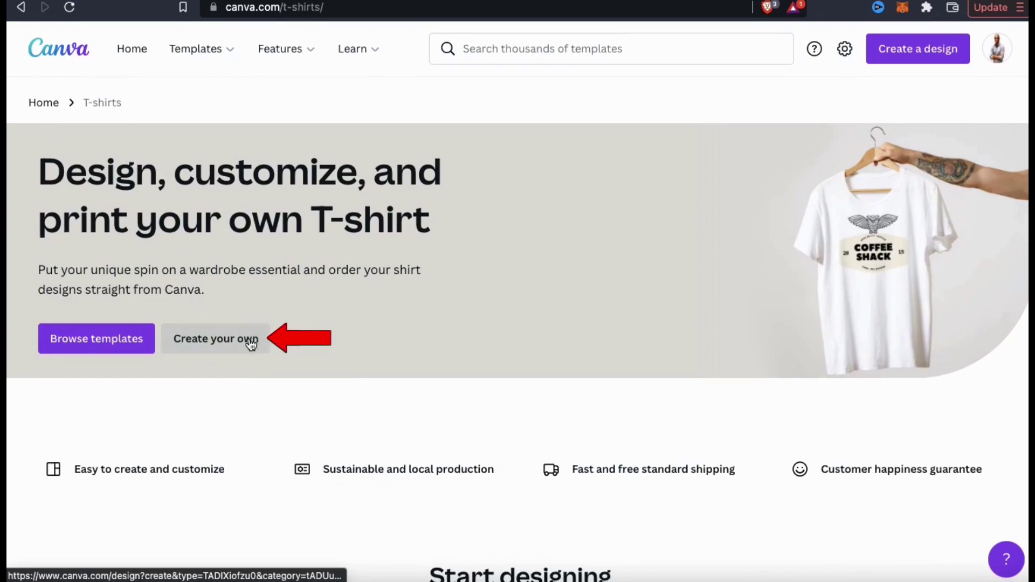
left_click(214, 345)
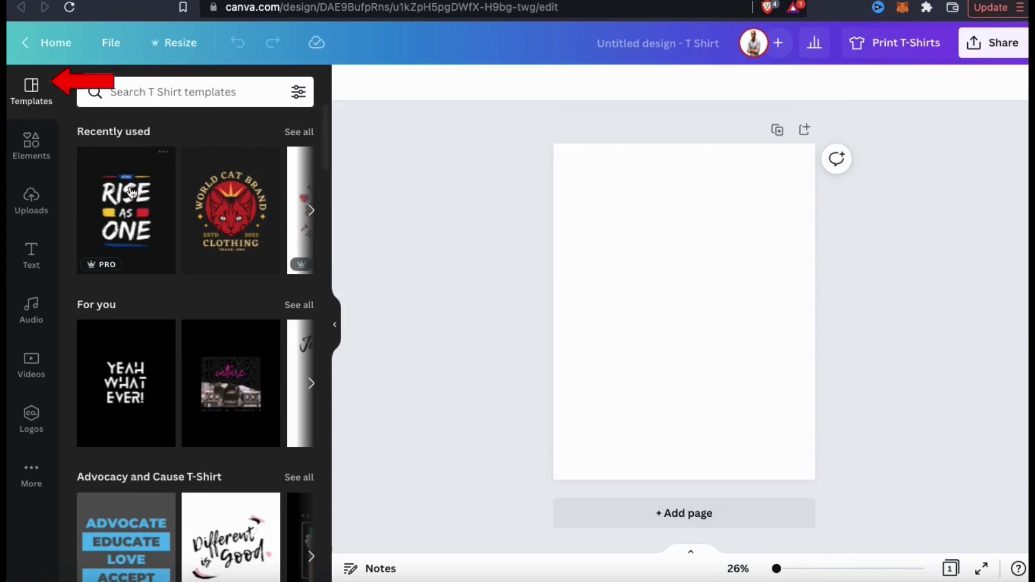
- Browse the T-shirt template categories such as Event, Logo, School and Sports
scroll(152, 217, "down", 5)
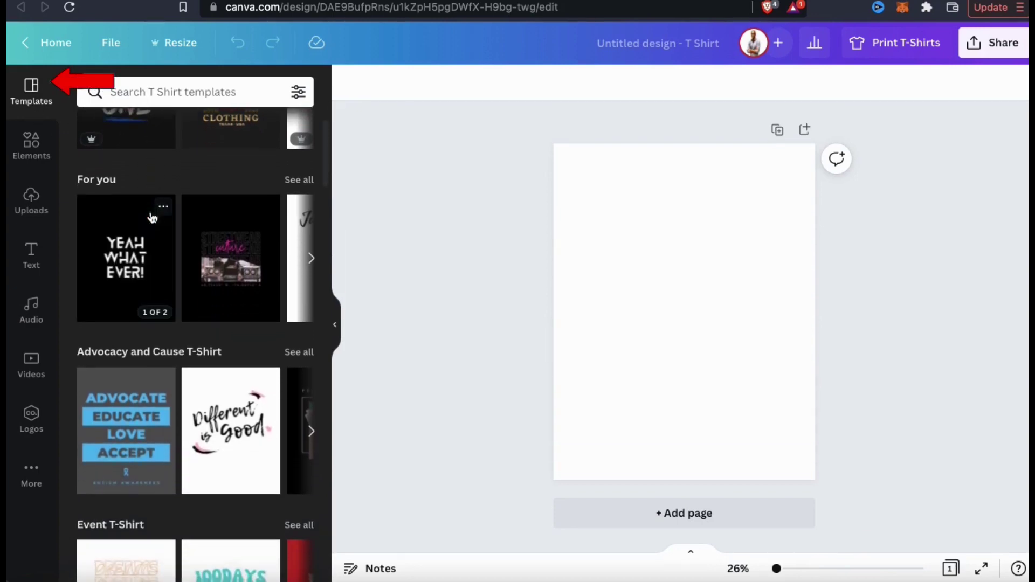
scroll(152, 218, "down", 5)
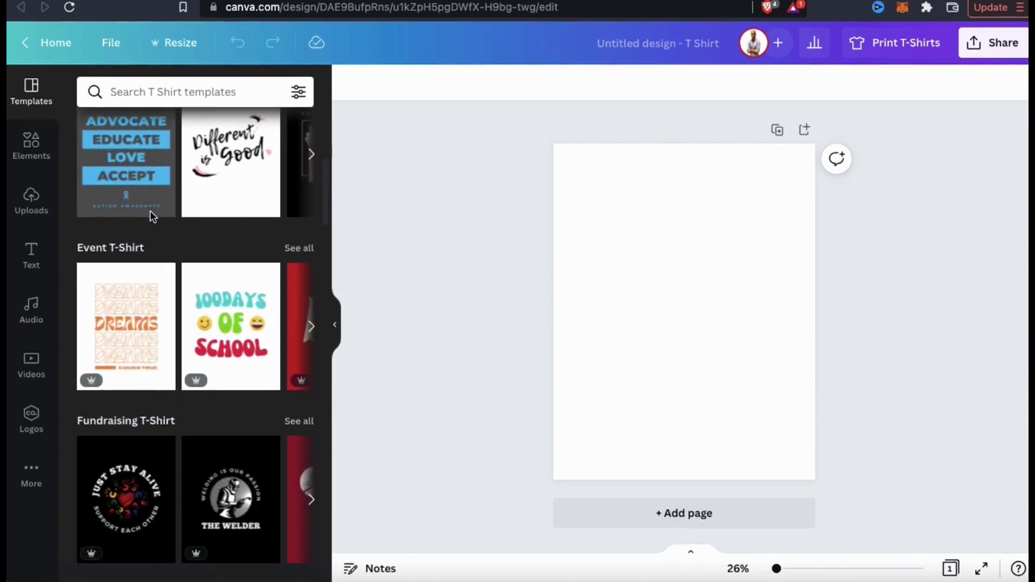
scroll(152, 218, "down", 5)
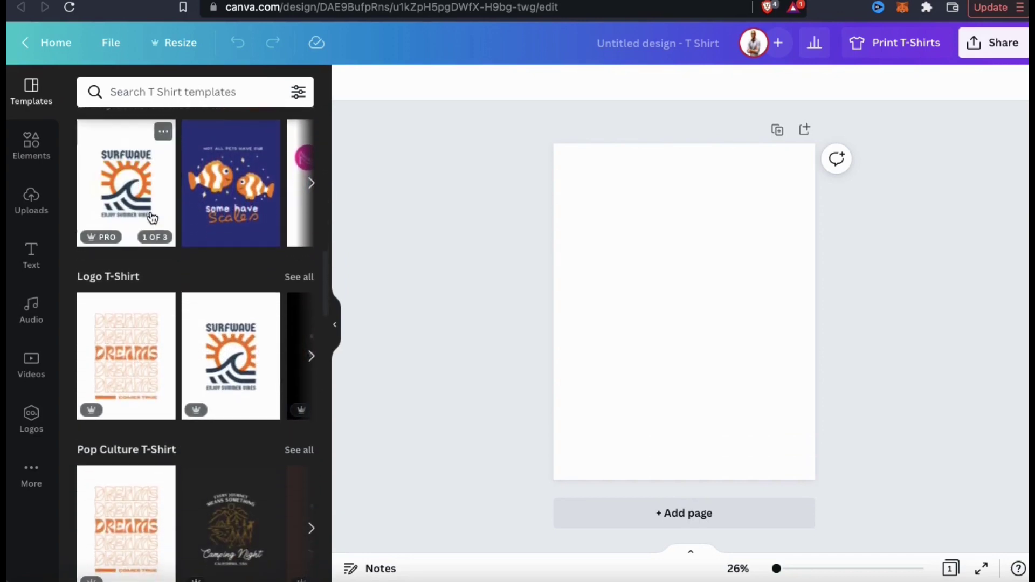
scroll(153, 218, "down", 5)
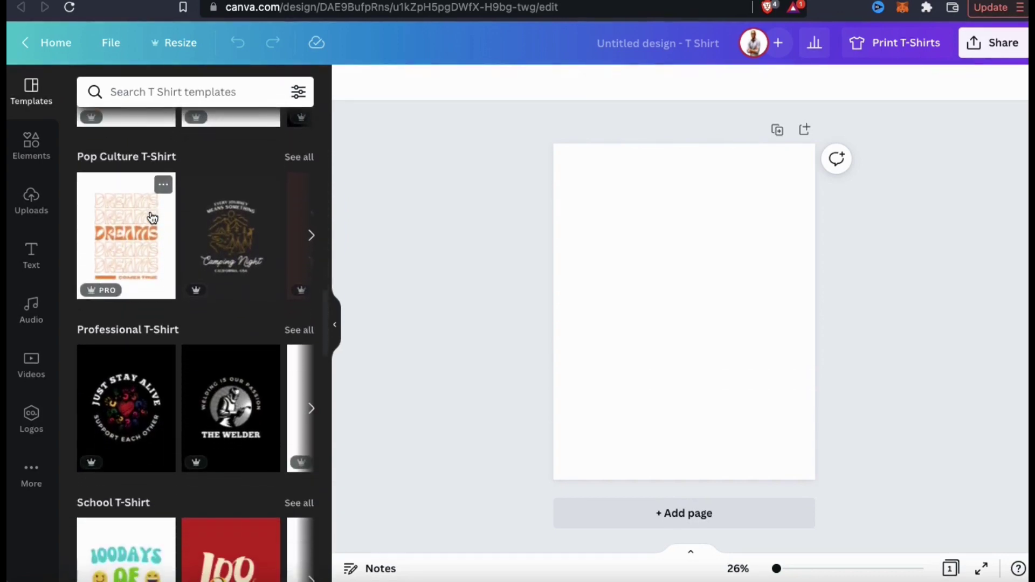
scroll(152, 217, "down", 3)
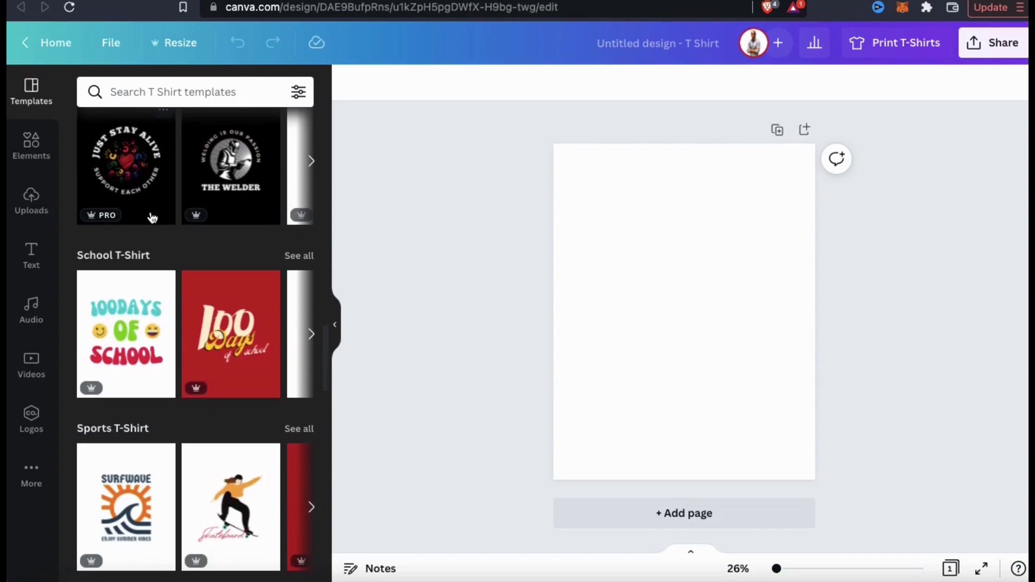
scroll(153, 217, "up", 6)
scroll(153, 217, "up", 10)
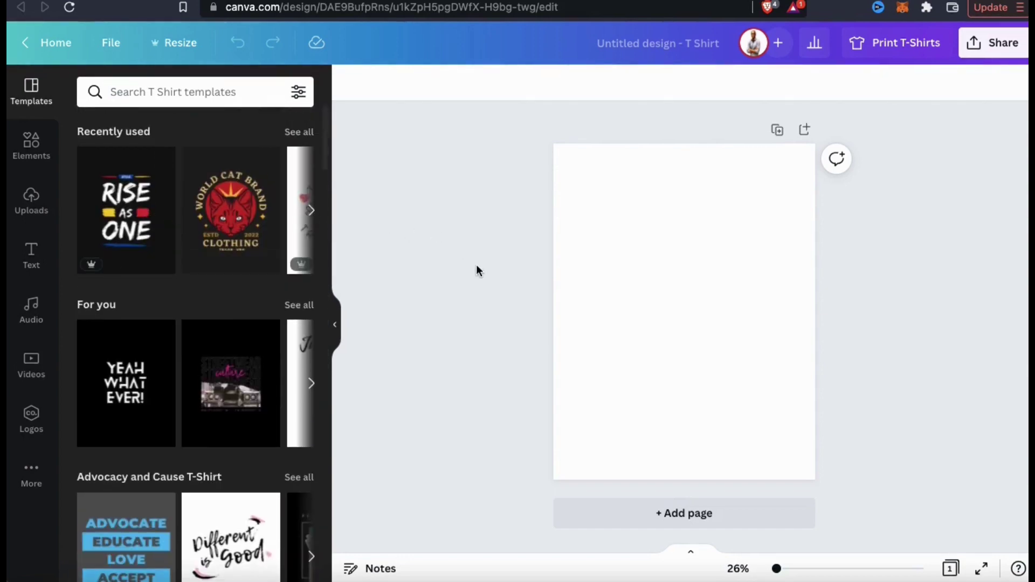
- Fill the whole T-shirt page background with black from Default Colors
left_click(584, 256)
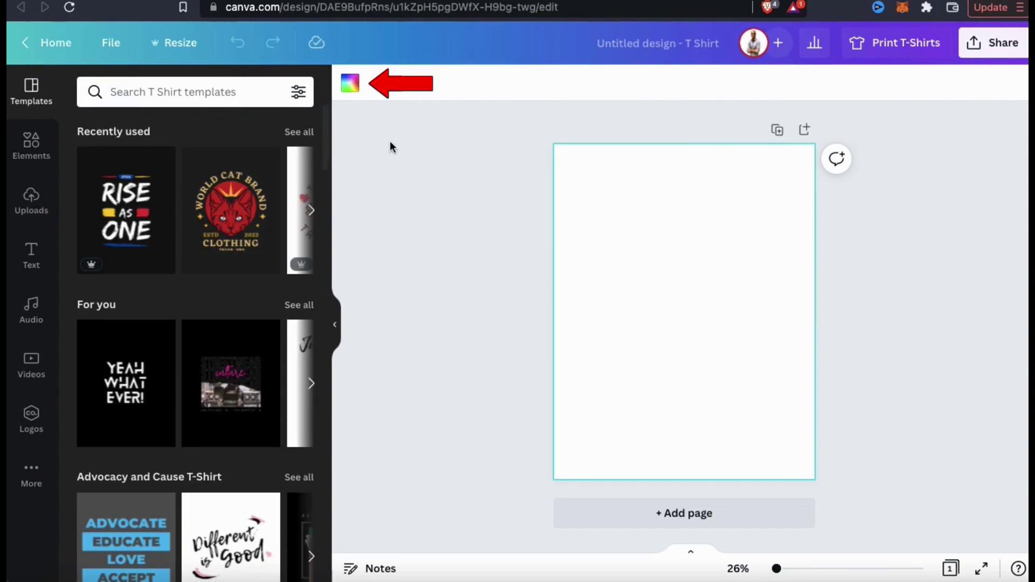
left_click(350, 84)
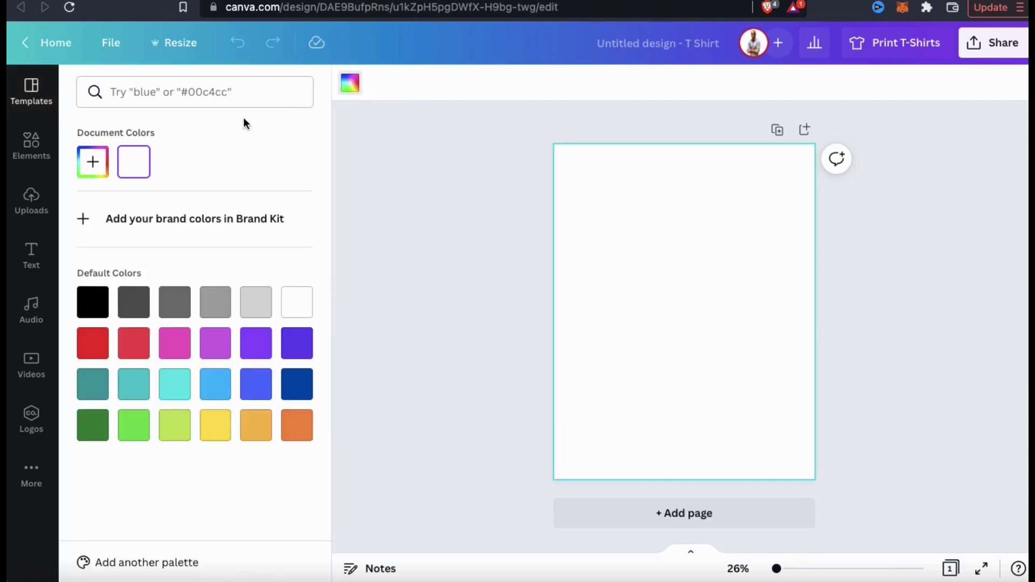
left_click(89, 300)
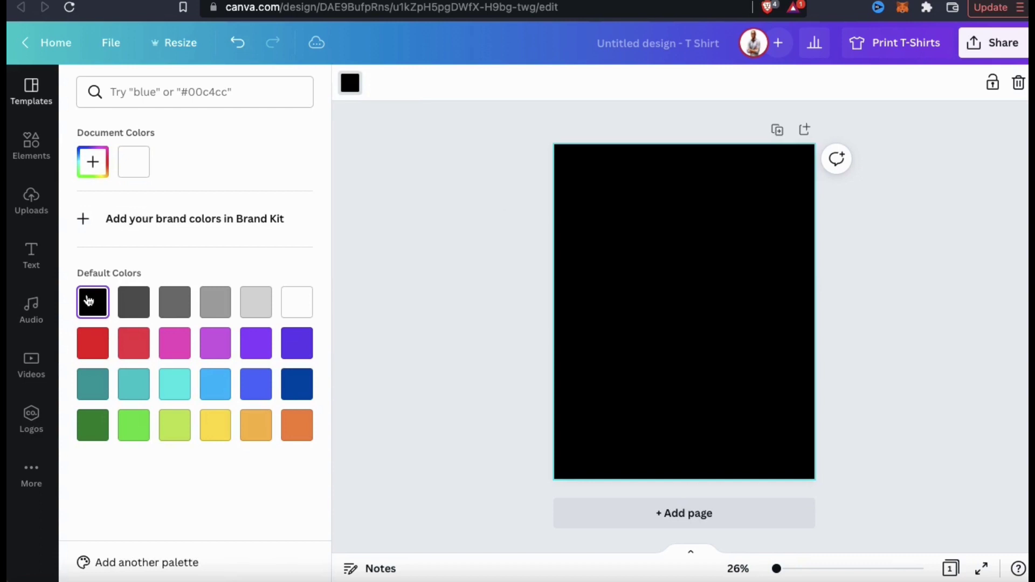
left_click(464, 269)
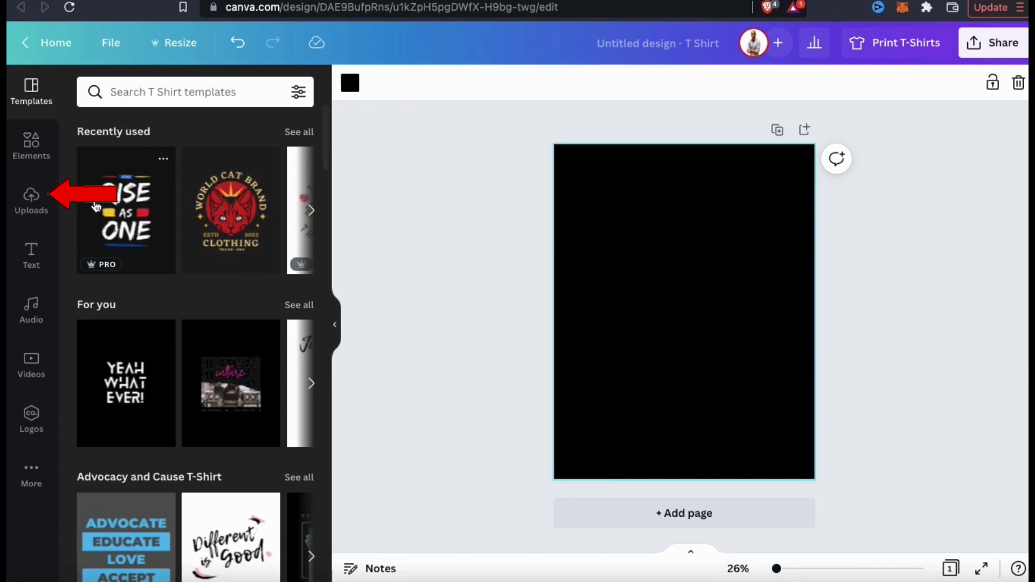
- Upload the QC Symbol.png logo image to the Uploads library
left_click(39, 217)
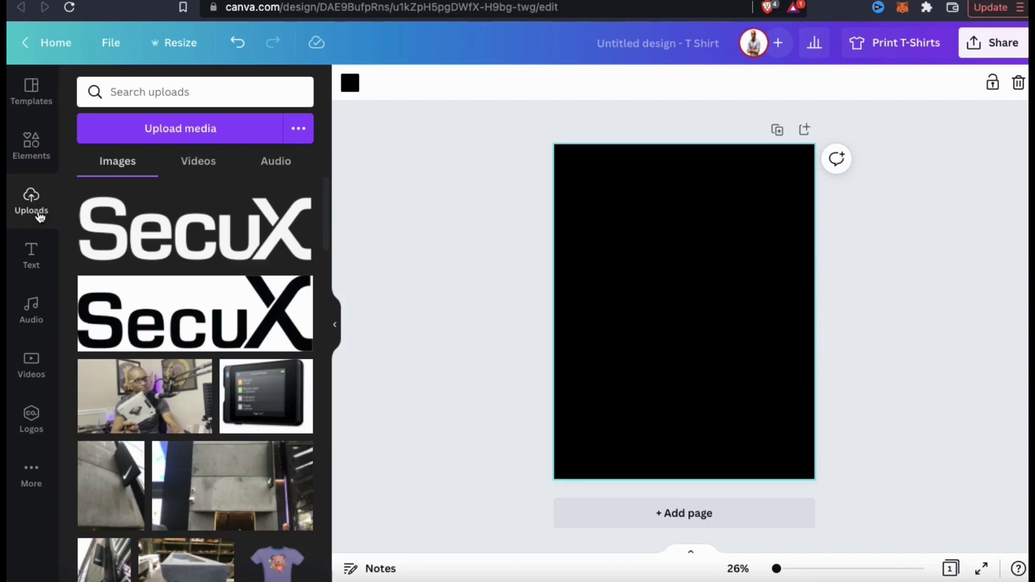
left_click(170, 143)
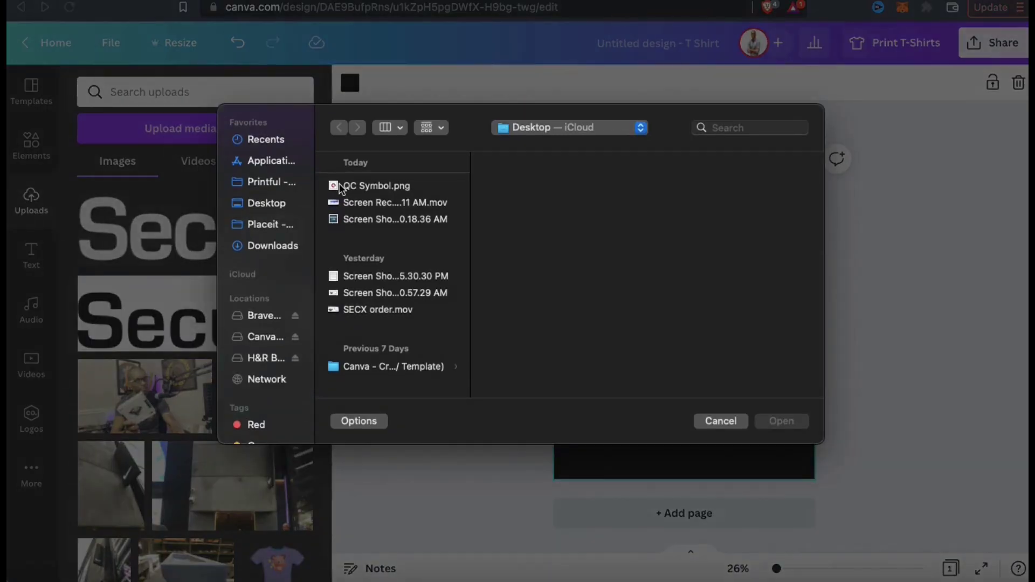
left_click(339, 185)
key("Return")
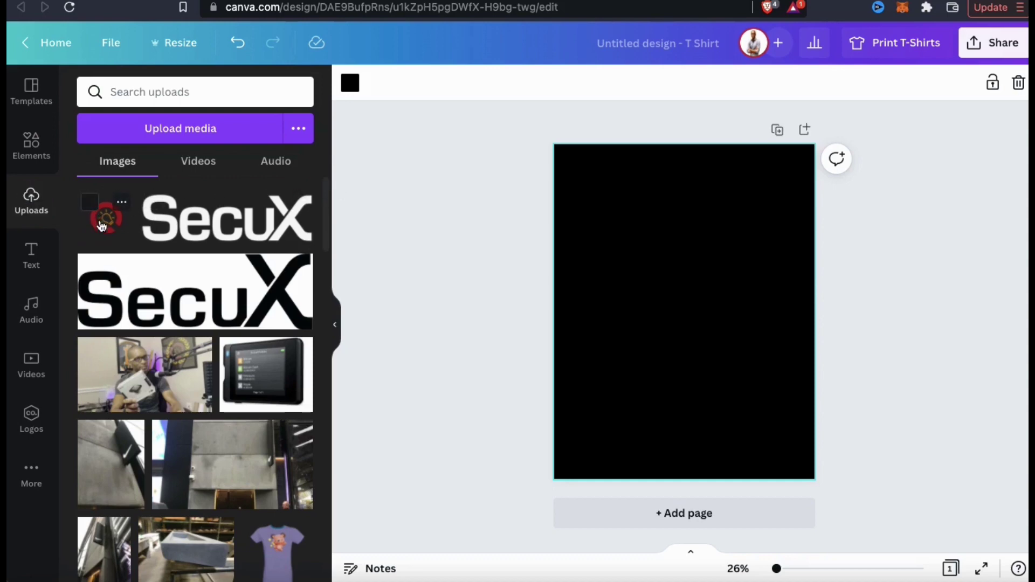
- Place the QC logo on the page, enlarge it, and centre it near the top
left_click(103, 229)
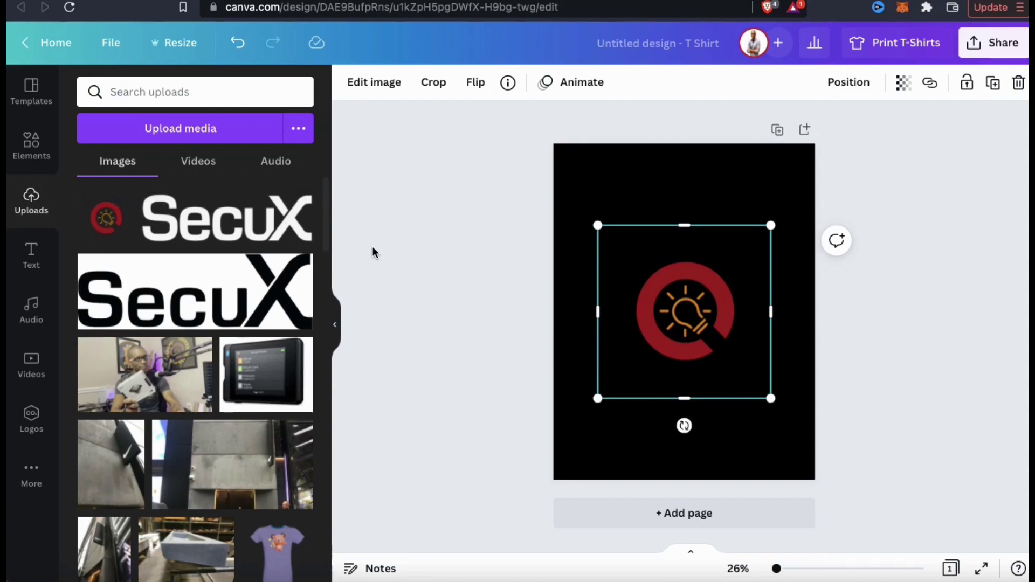
left_click_drag(598, 226, 568, 195)
left_click_drag(677, 294, 684, 251)
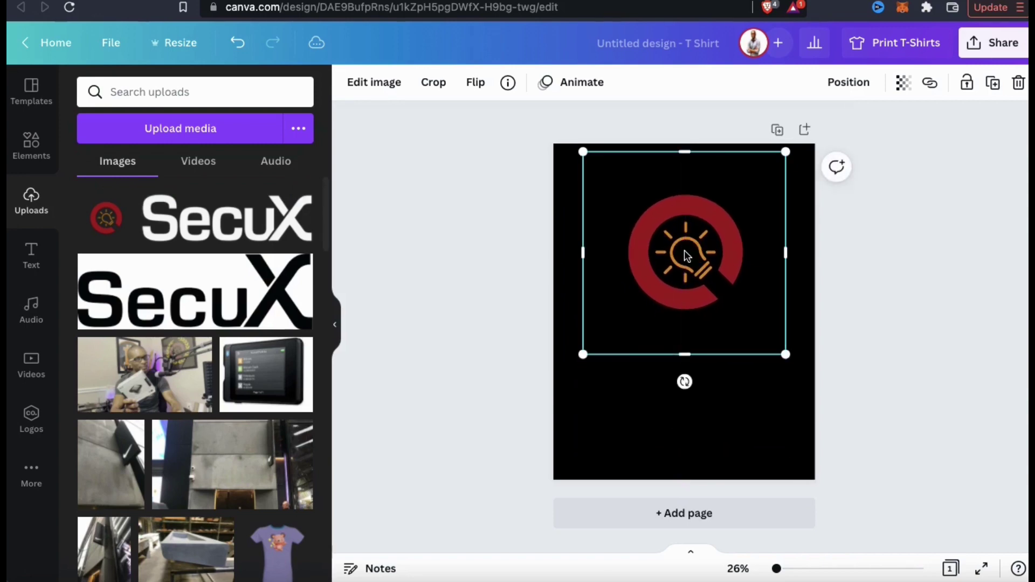
left_click(555, 292)
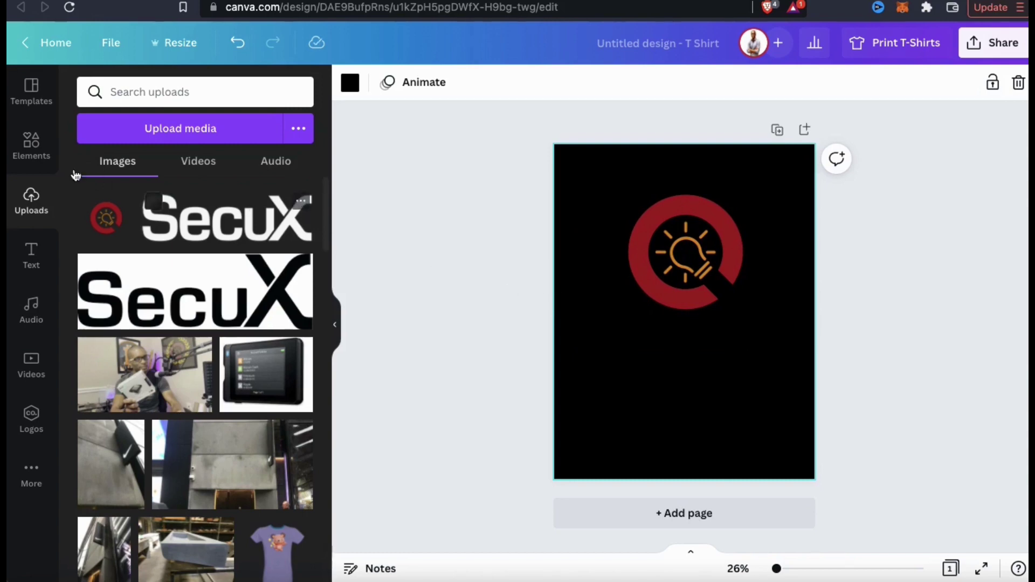
- Search Elements for 'circle outline' and filter the results to Graphics only
left_click(34, 156)
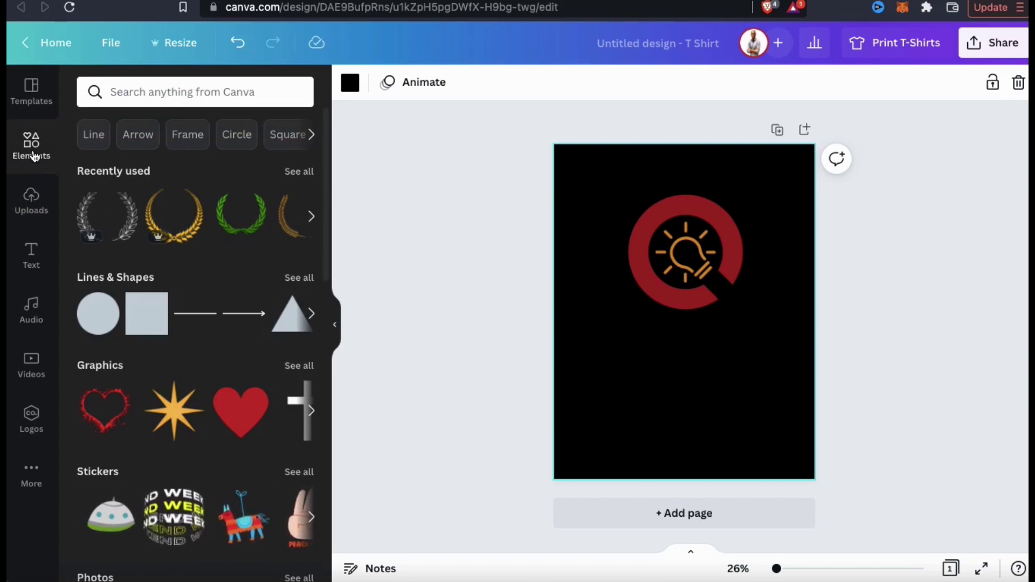
left_click(139, 96)
type("circle outline")
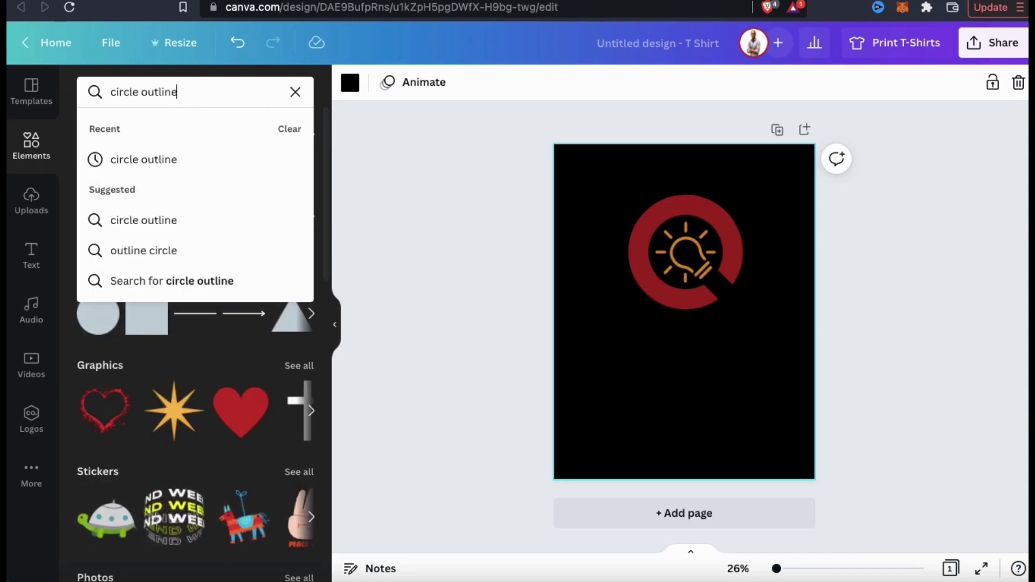
key("Return")
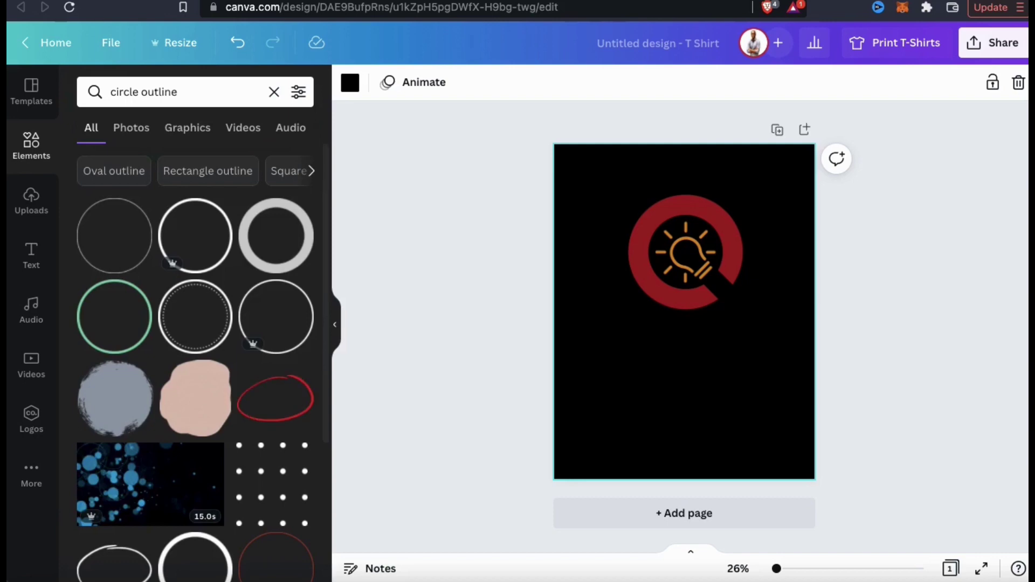
left_click(188, 130)
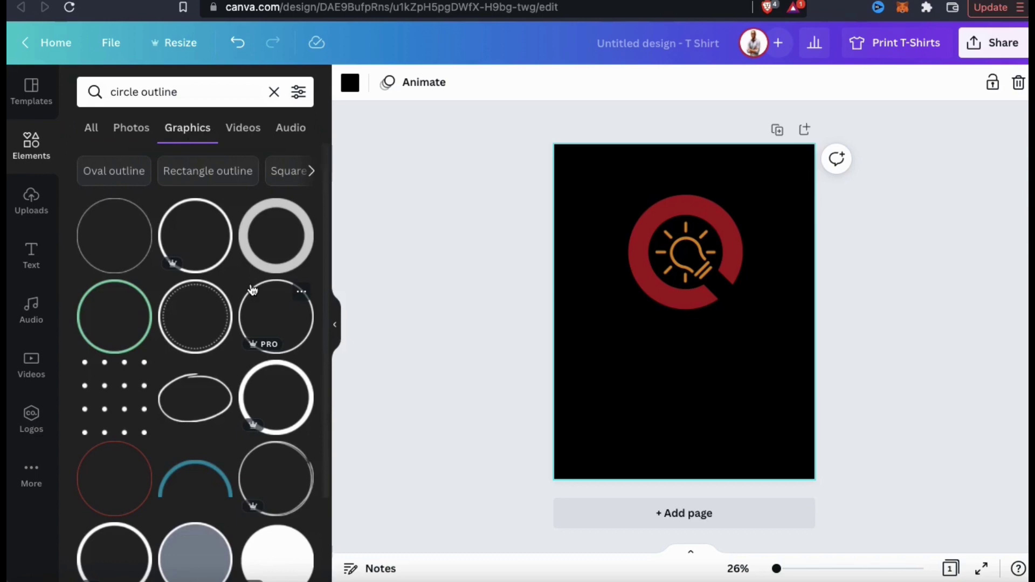
scroll(252, 290, "down", 5)
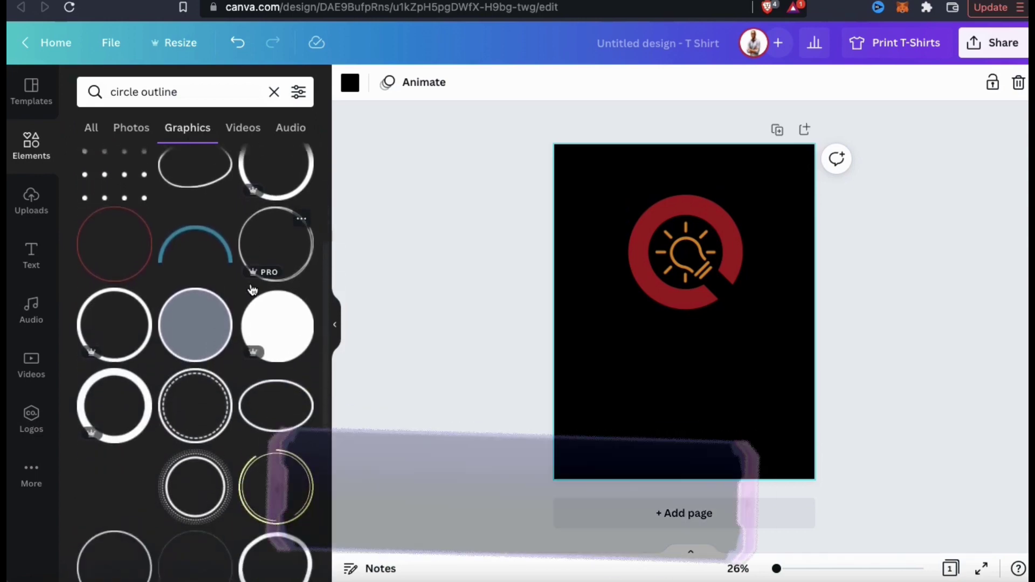
scroll(252, 290, "down", 4)
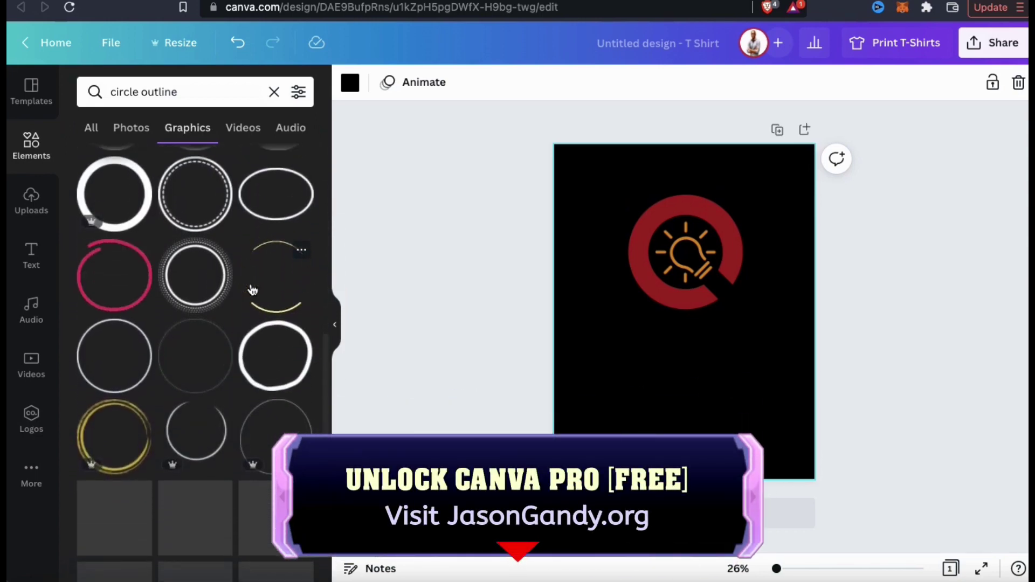
scroll(251, 290, "down", 2)
scroll(252, 290, "down", 2)
- Add the dotted circle graphic, enlarge it over the logo, and send it backward
scroll(251, 290, "down", 6)
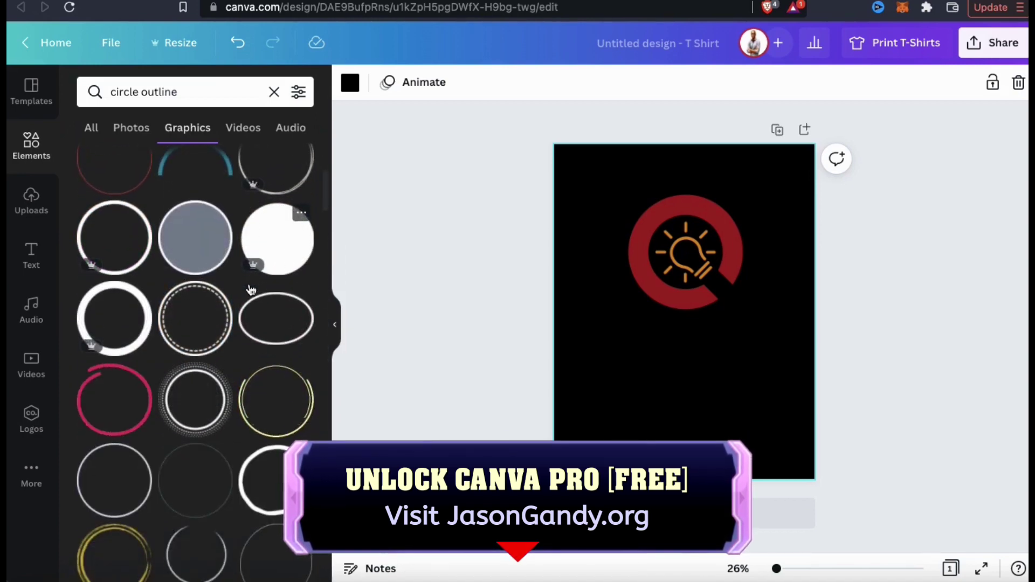
scroll(251, 290, "down", 1)
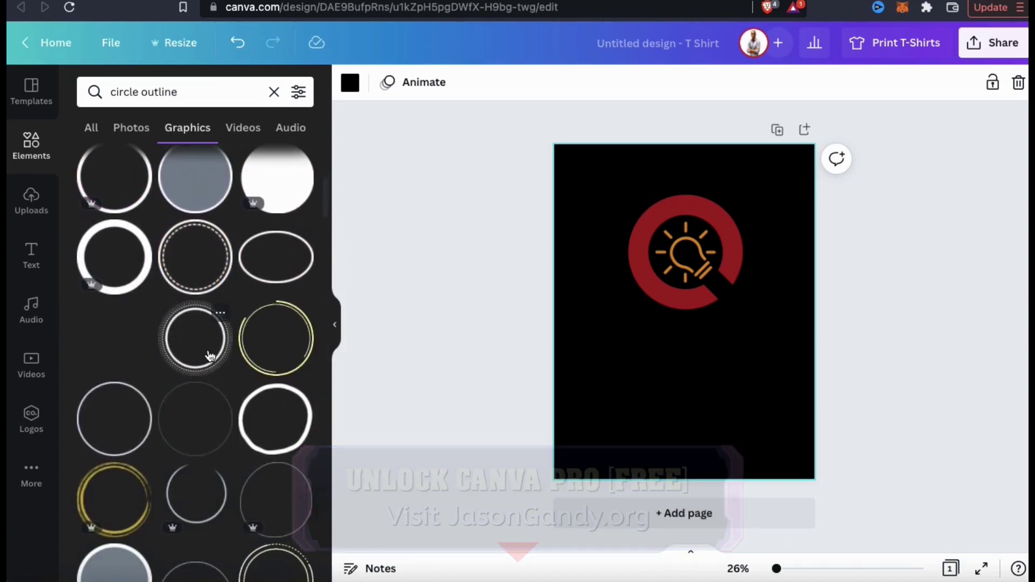
left_click(209, 354)
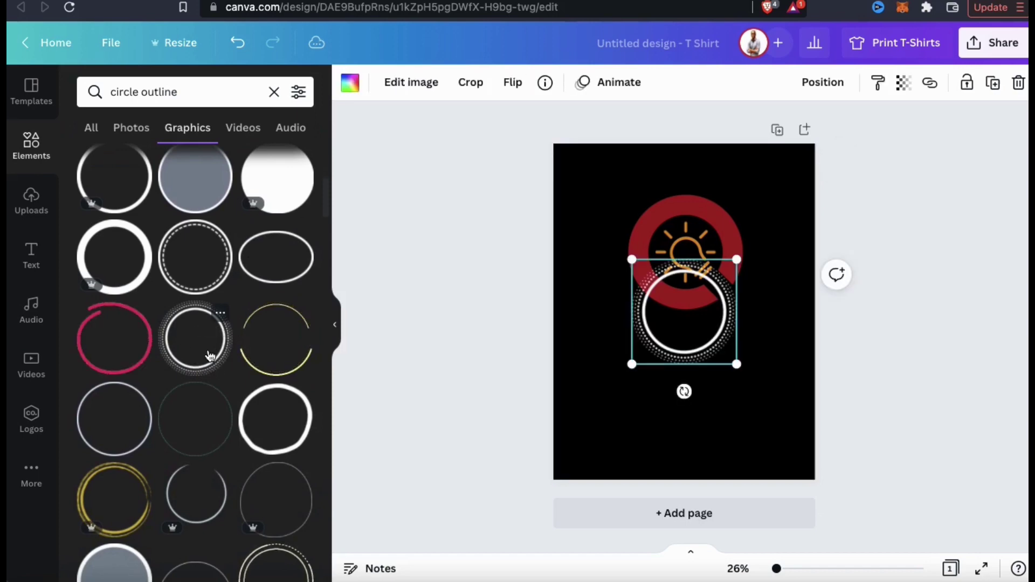
left_click_drag(632, 259, 592, 201)
left_click_drag(671, 312, 694, 278)
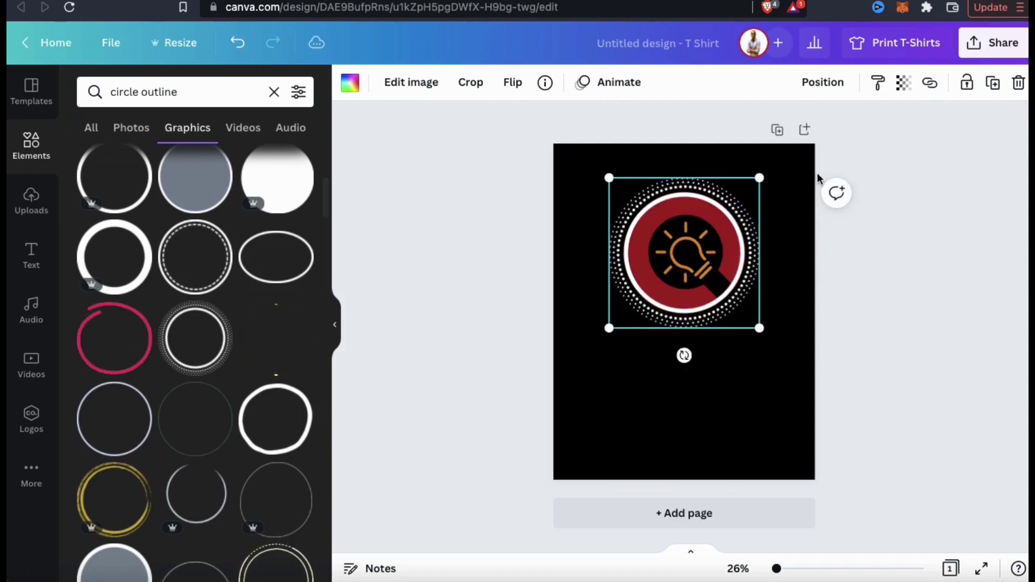
left_click(835, 84)
left_click(792, 136)
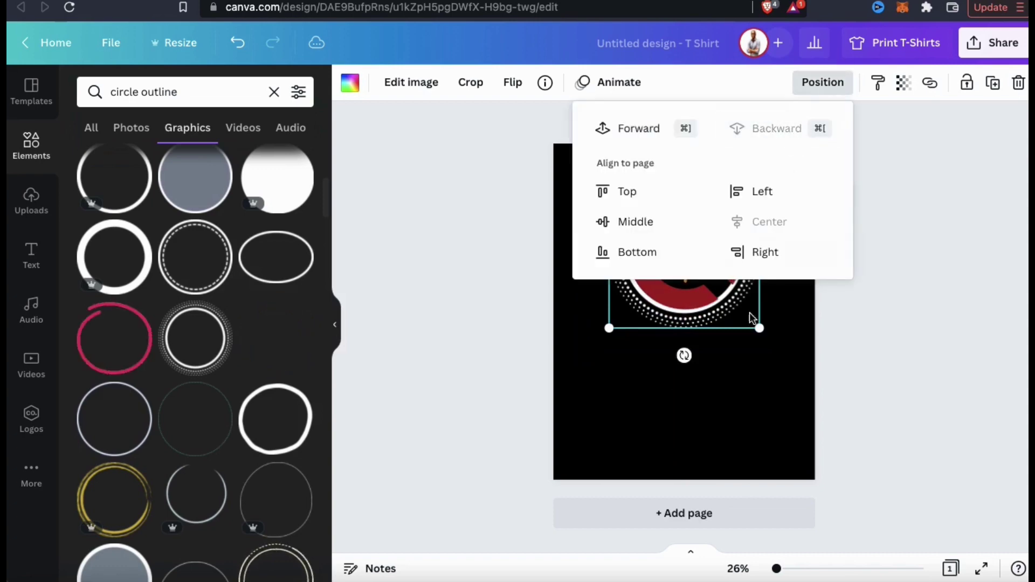
left_click(736, 397)
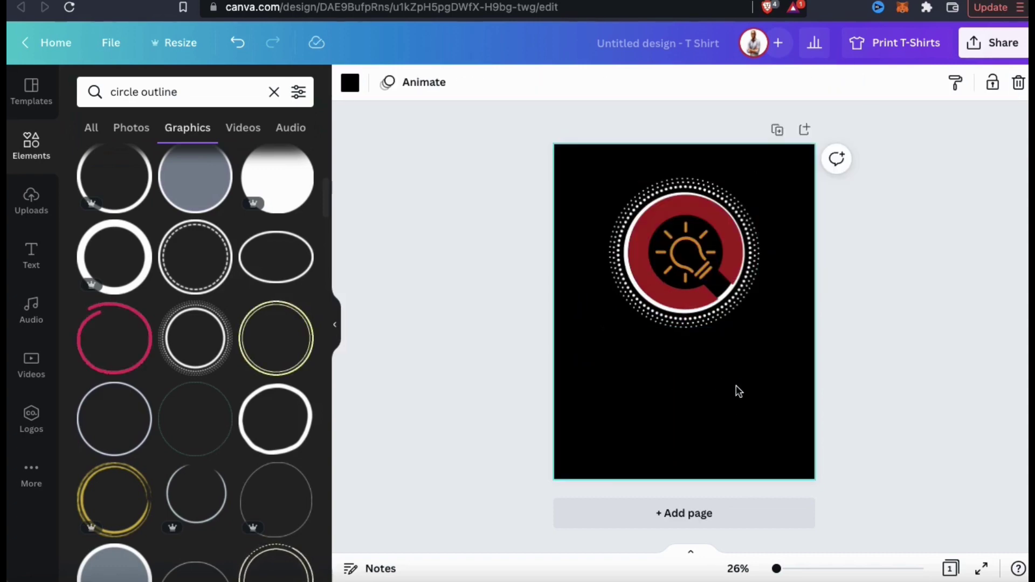
left_click(675, 257)
left_click_drag(783, 574, 807, 570)
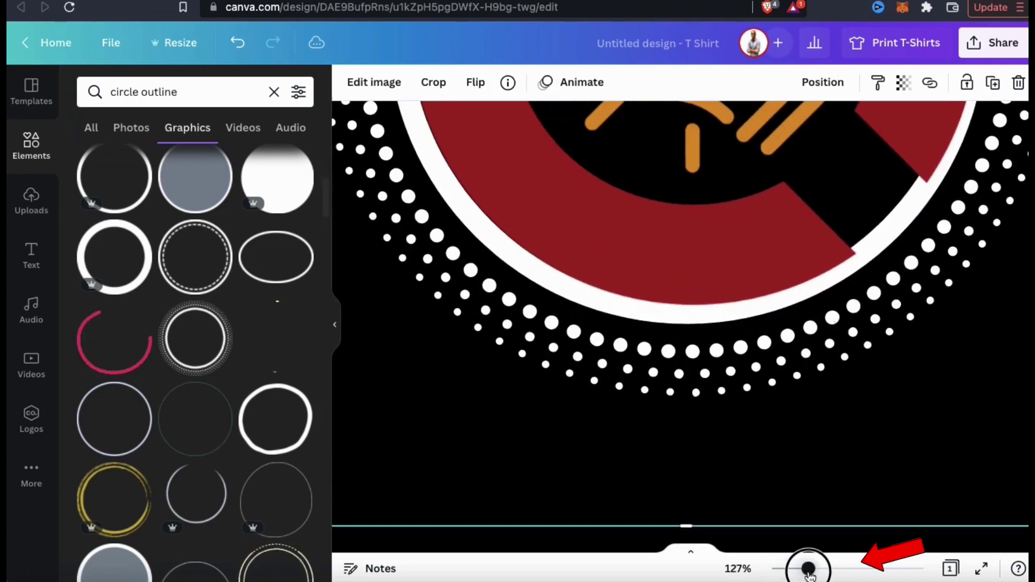
scroll(768, 323, "up", 5)
left_click_drag(767, 322, 764, 325)
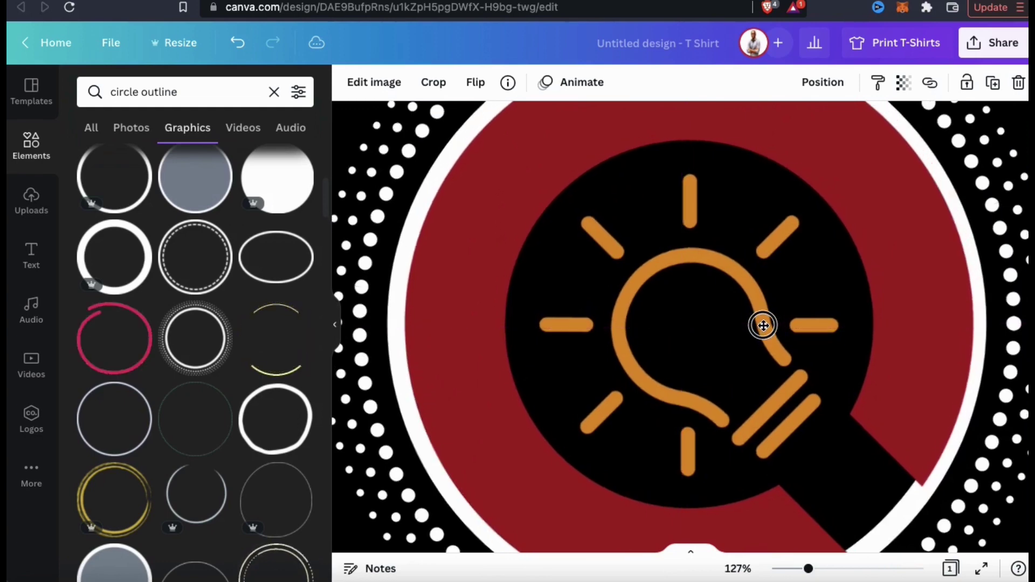
left_click_drag(798, 572, 778, 571)
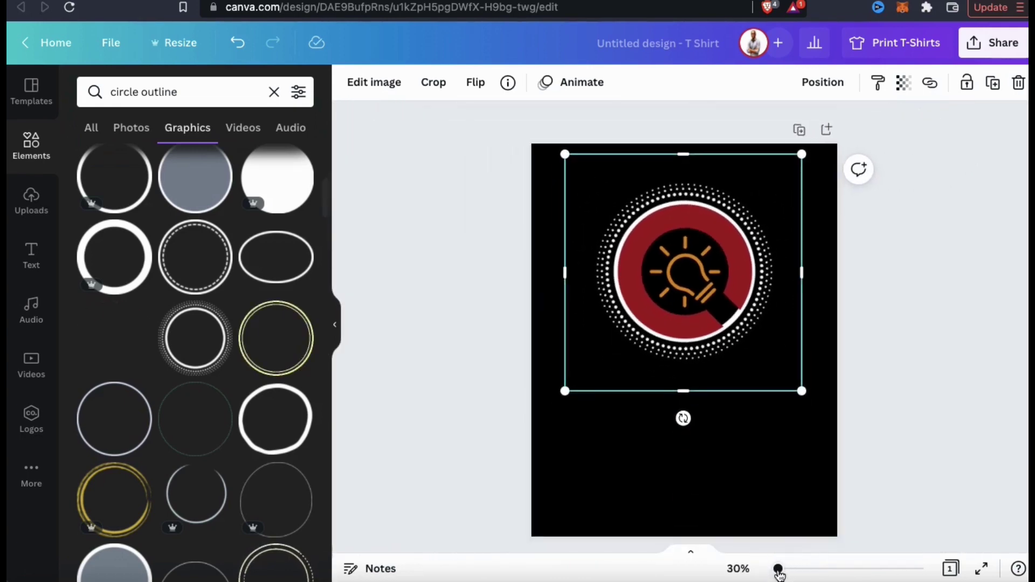
scroll(850, 421, "down", 1)
left_click(849, 421)
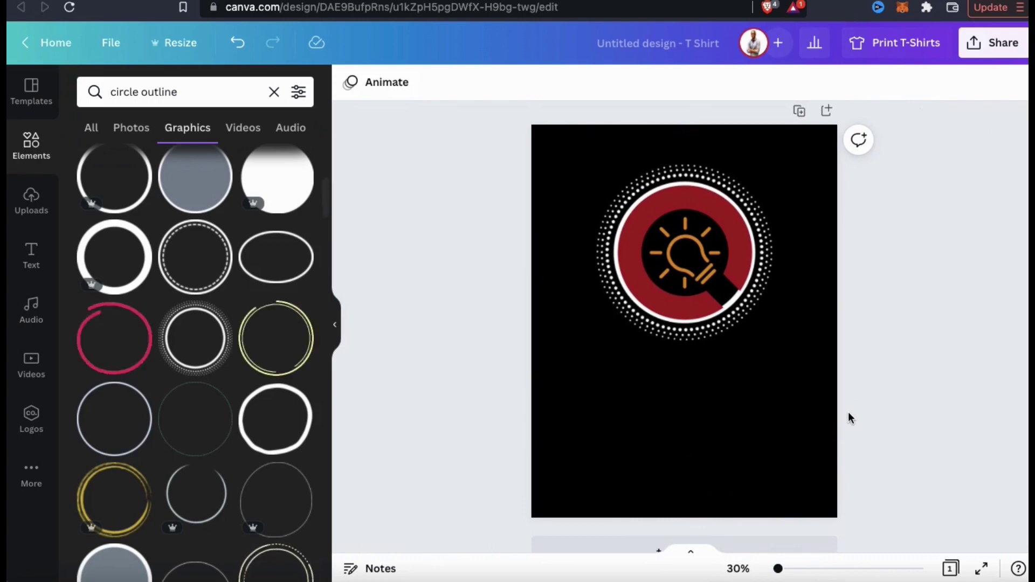
key("Tab")
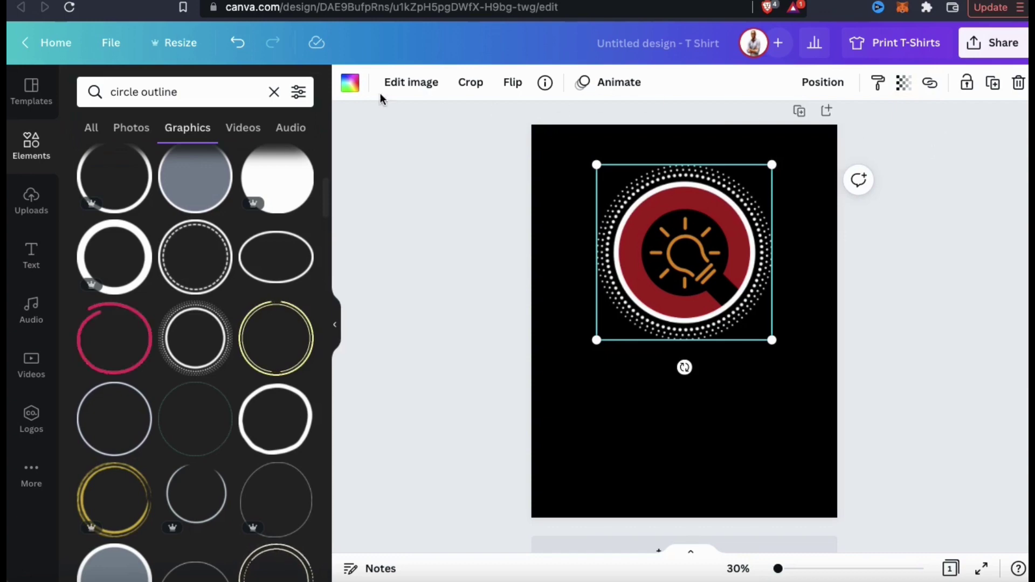
- Recolour the dotted ring from white to grey #8F8F8F with a custom colour
left_click(352, 85)
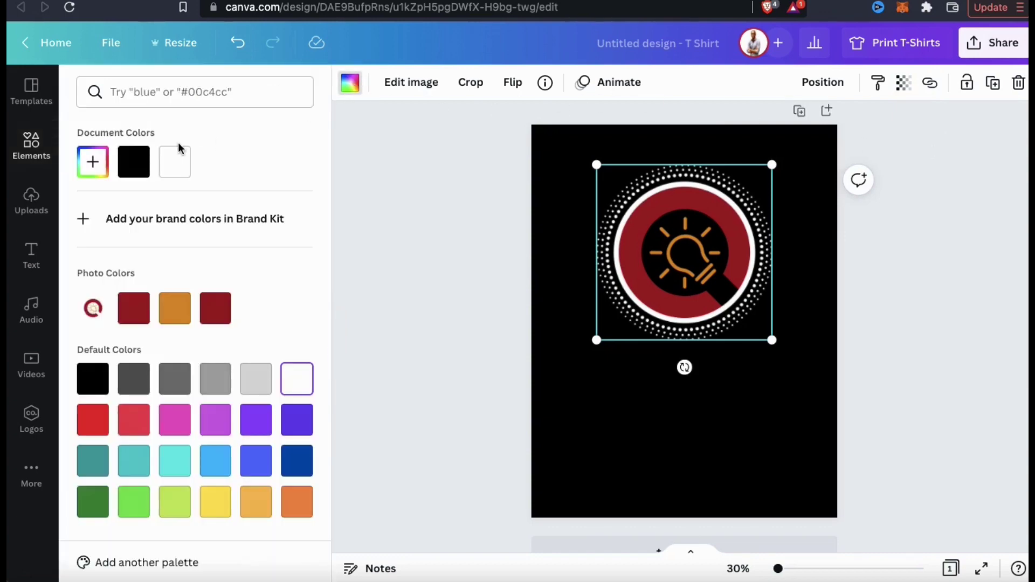
left_click(95, 164)
left_click_drag(95, 210, 93, 238)
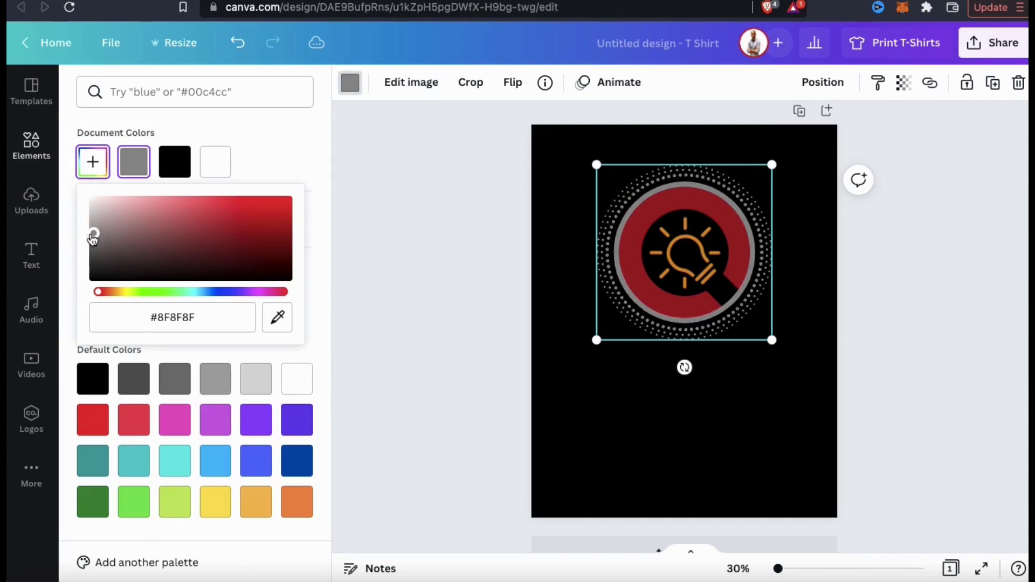
left_click(563, 326)
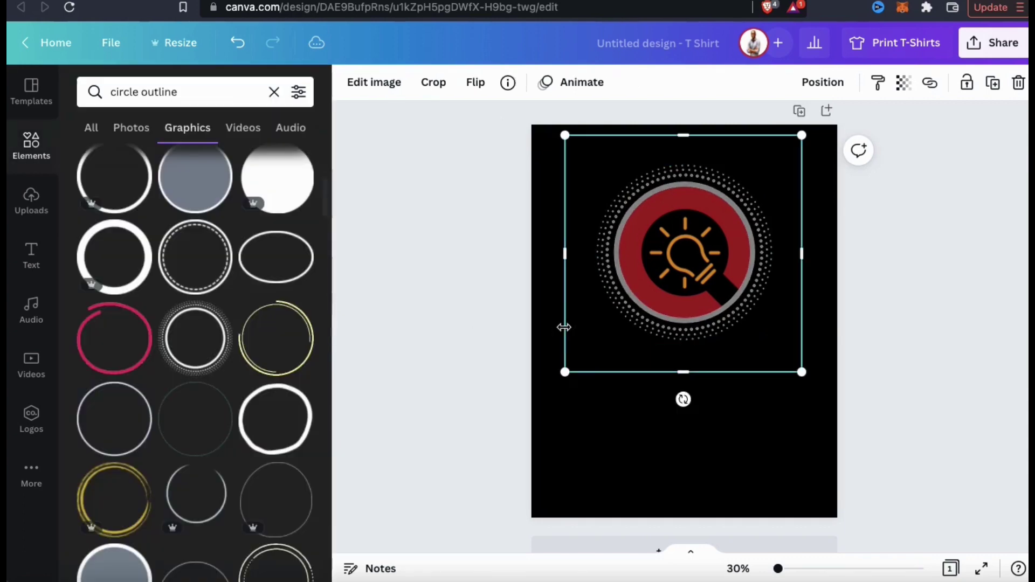
left_click(554, 418)
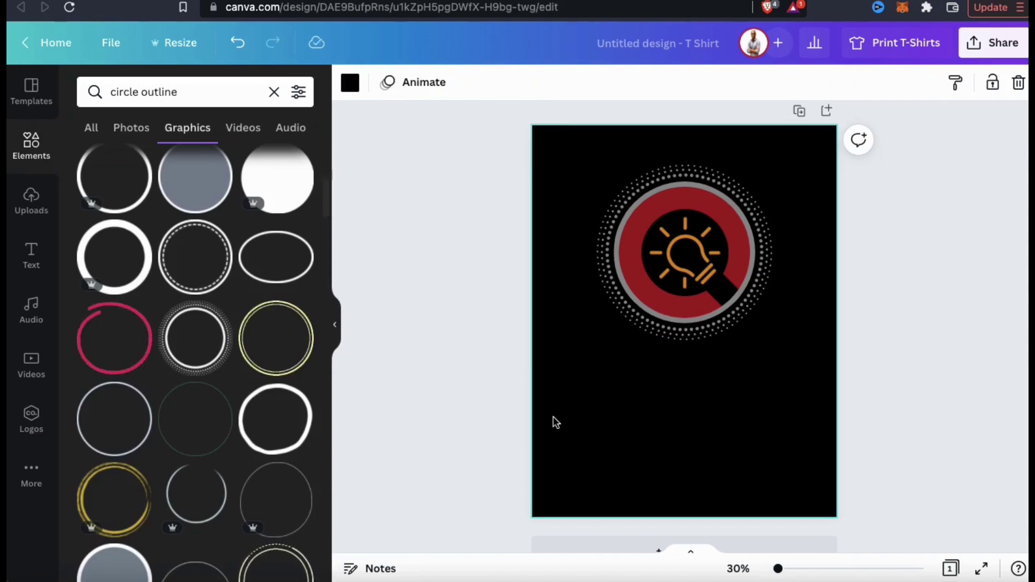
- Add a subheading reading 'Quantum Courses' just below the ringed logo
left_click(32, 254)
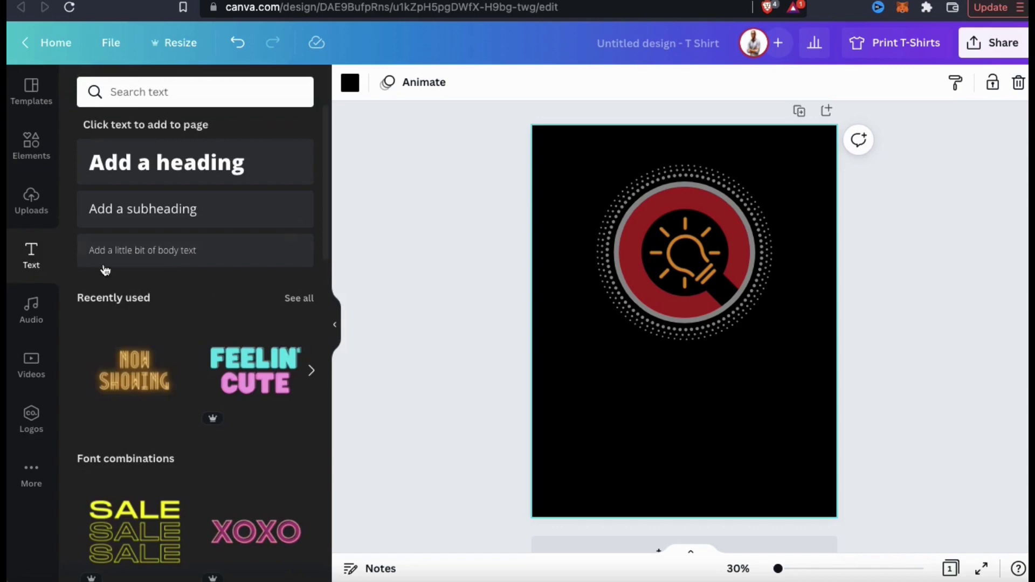
scroll(150, 279, "down", 5)
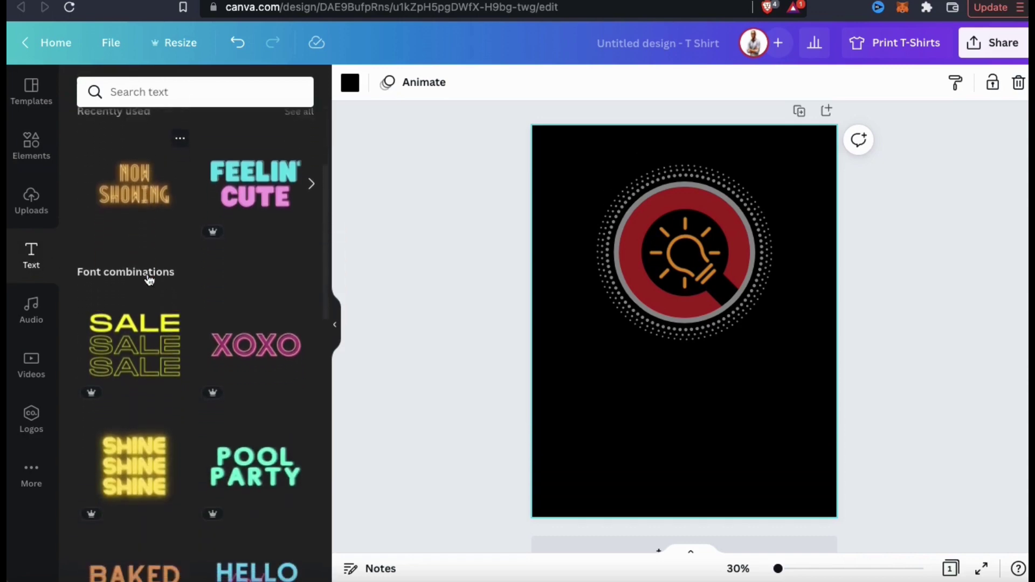
scroll(150, 279, "down", 2)
scroll(149, 280, "down", 5)
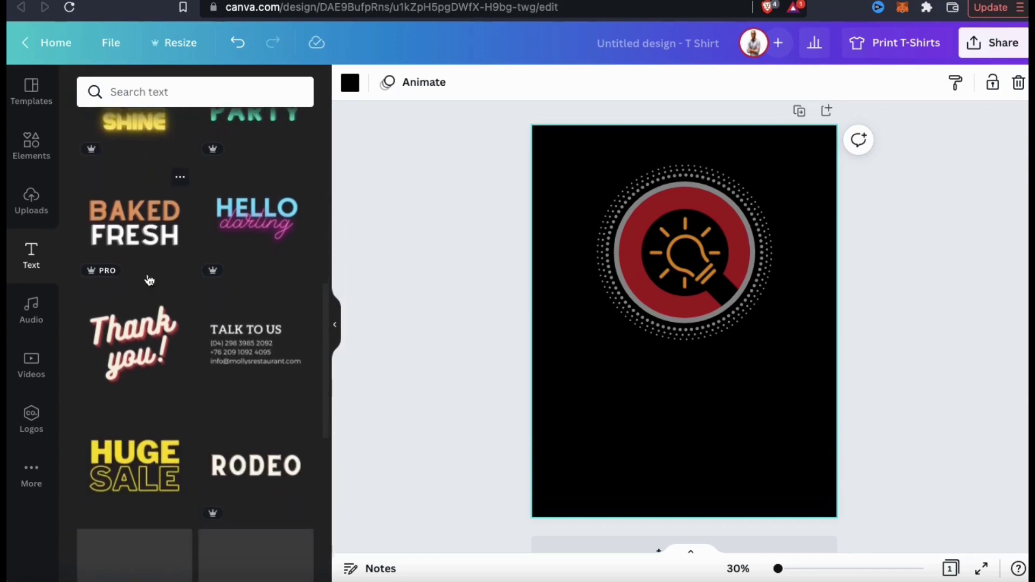
scroll(149, 279, "up", 10)
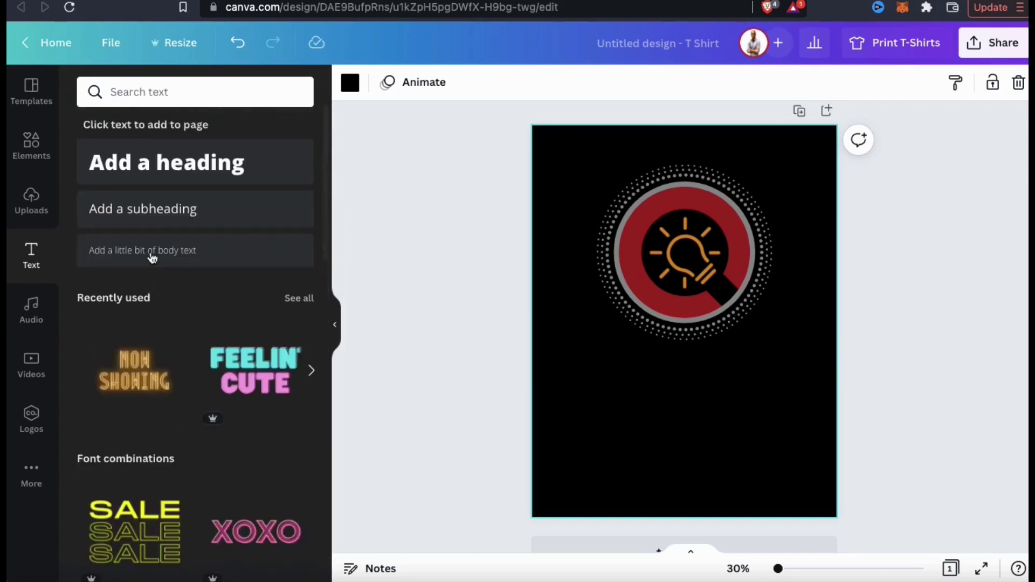
left_click(161, 218)
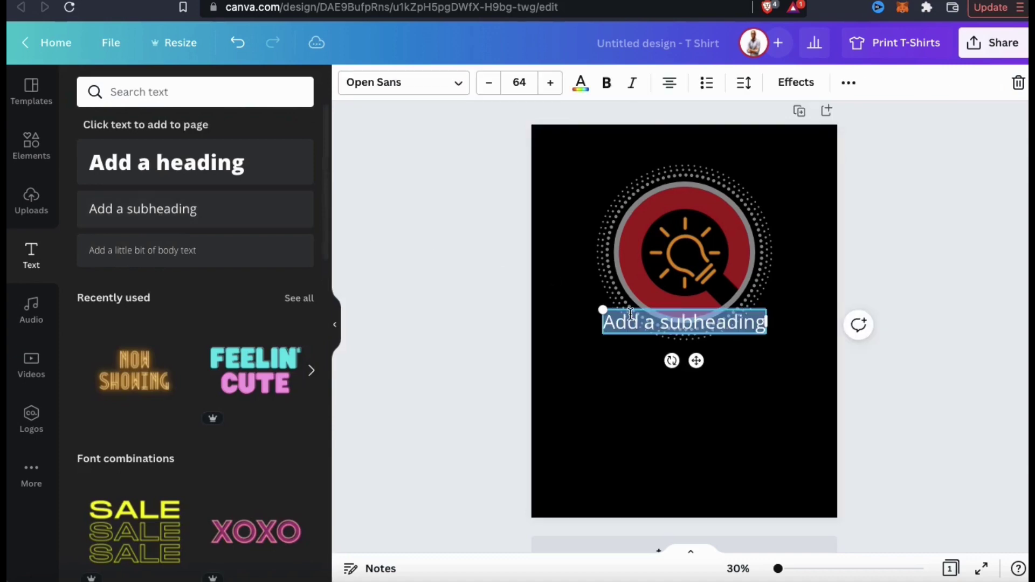
left_click_drag(632, 310, 633, 349)
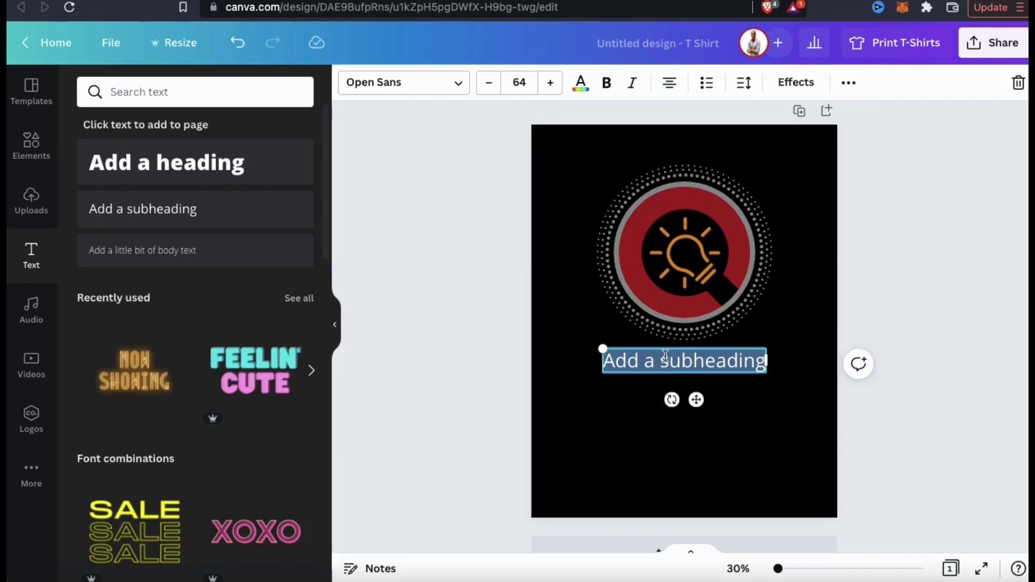
type("Qua")
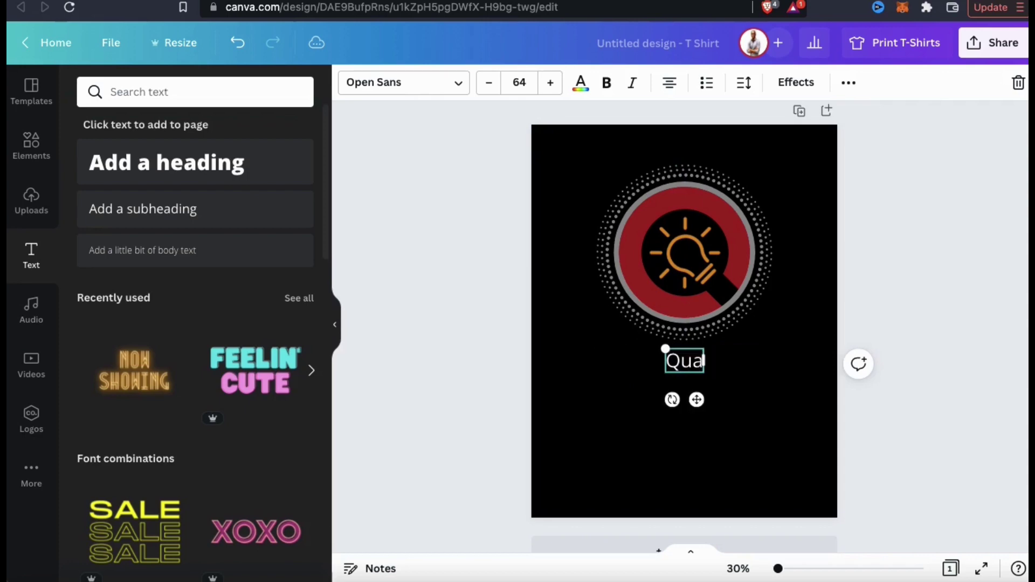
type("ntum Courses")
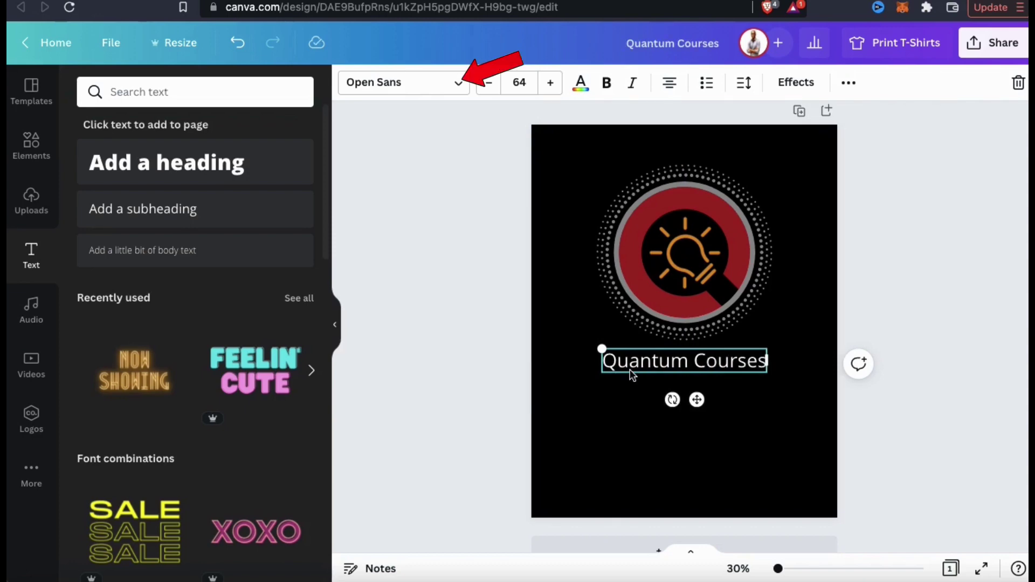
left_click(454, 85)
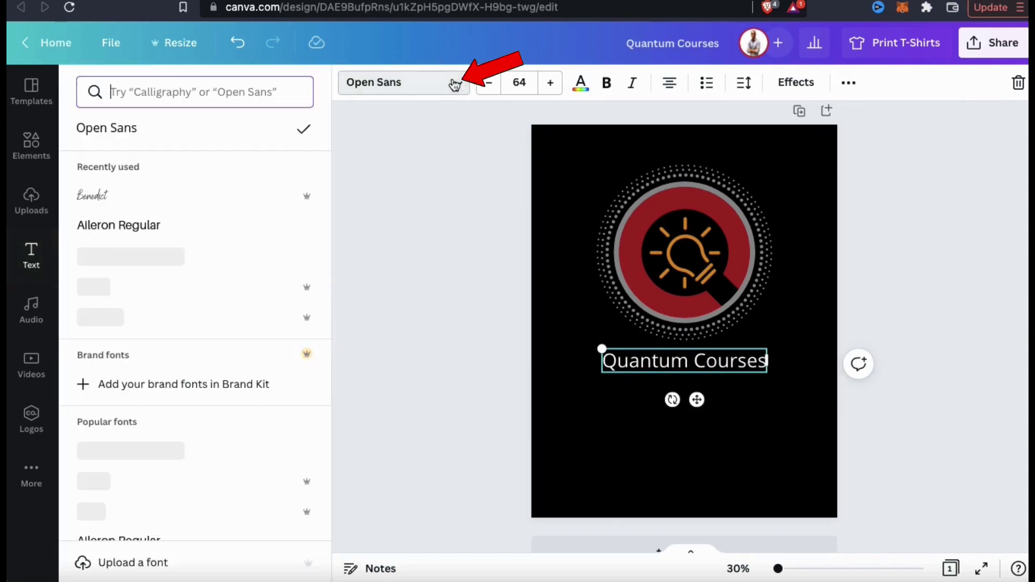
- Change the 'Quantum Courses' font to Quam Bold after trying Benedict
left_click(267, 211)
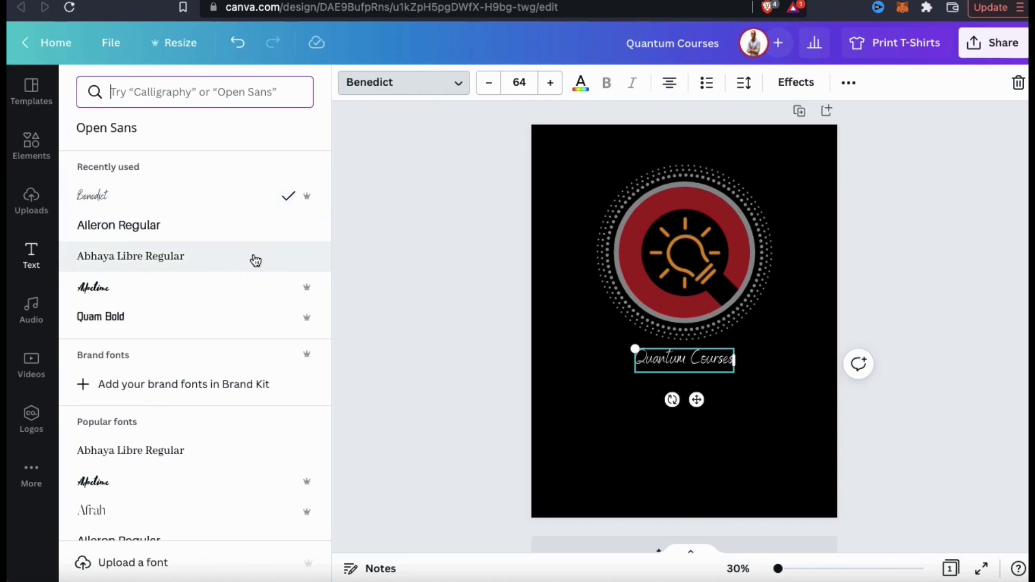
scroll(255, 261, "down", 1)
left_click(236, 303)
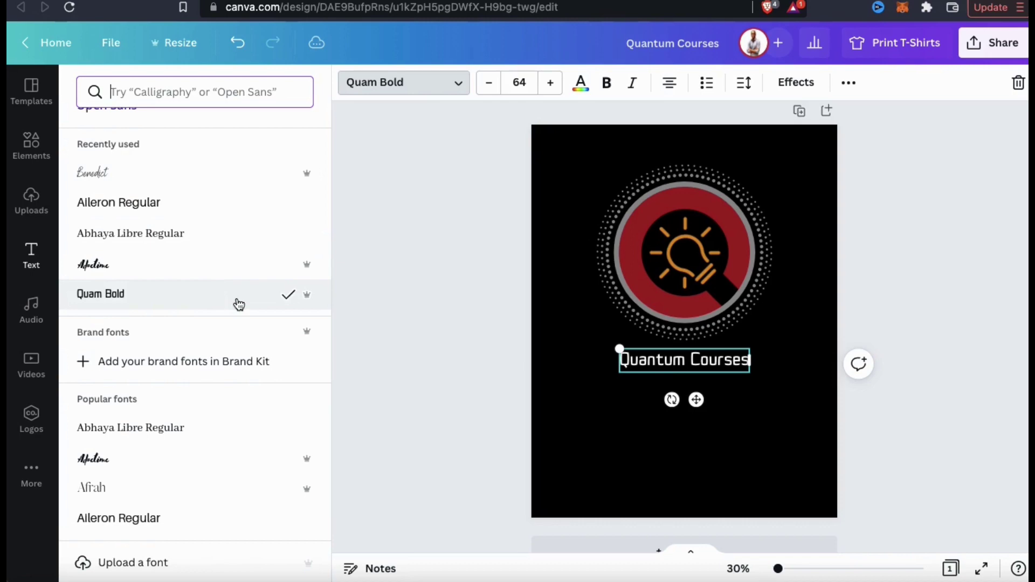
scroll(239, 305, "down", 3)
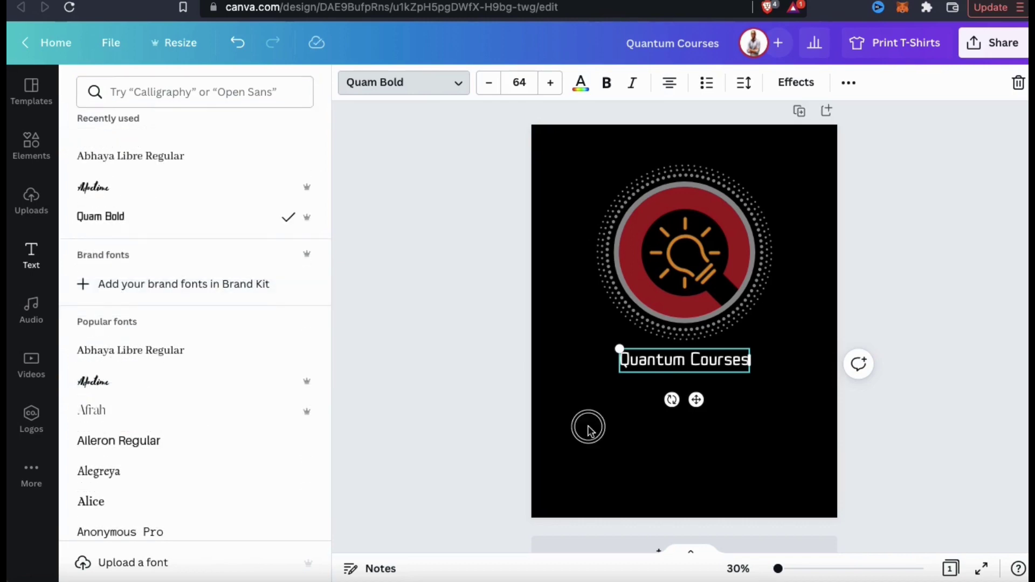
left_click(588, 430)
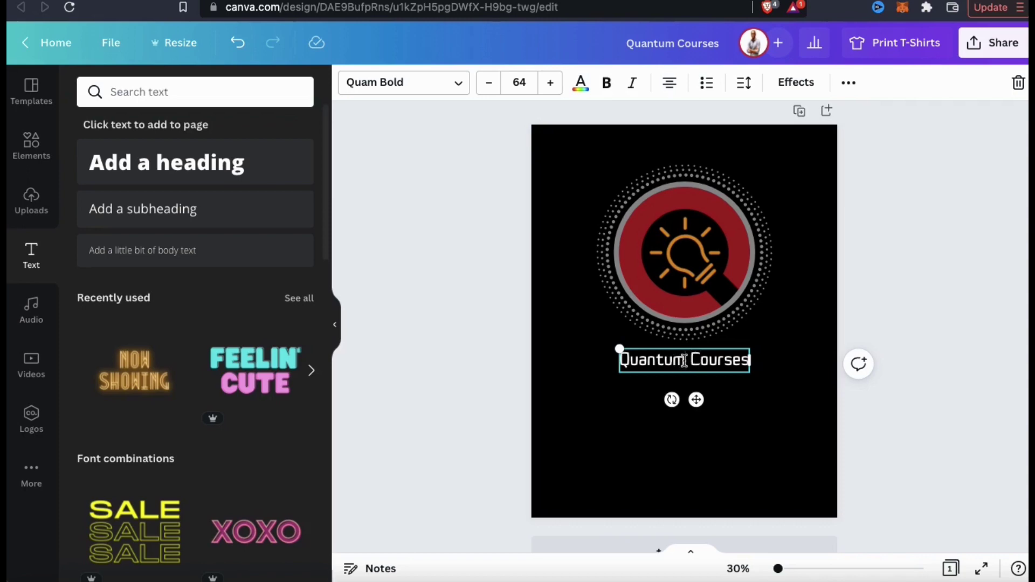
- Colour the word 'Quantum' with the logo's dark red
left_click_drag(683, 361, 619, 355)
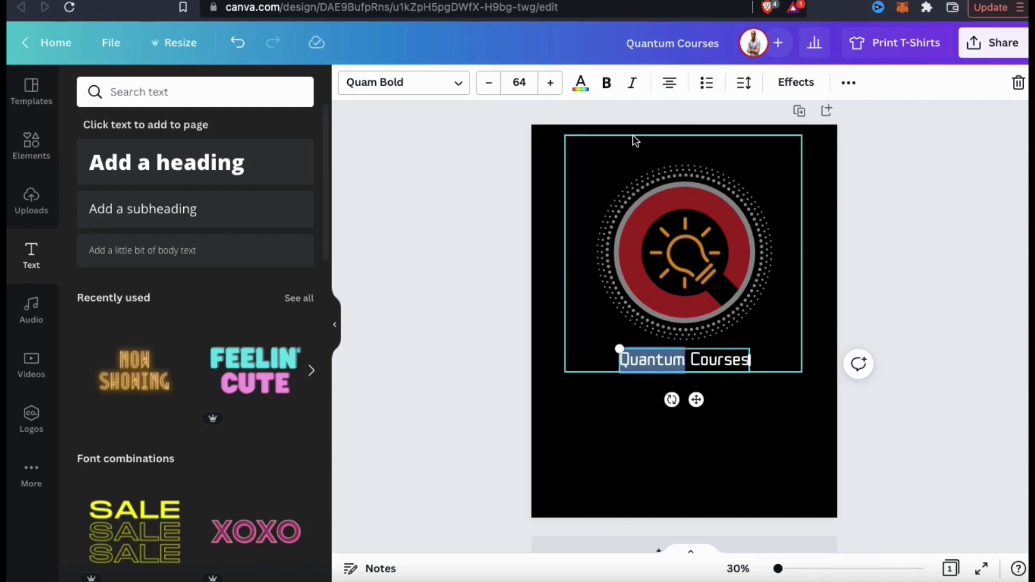
left_click(579, 85)
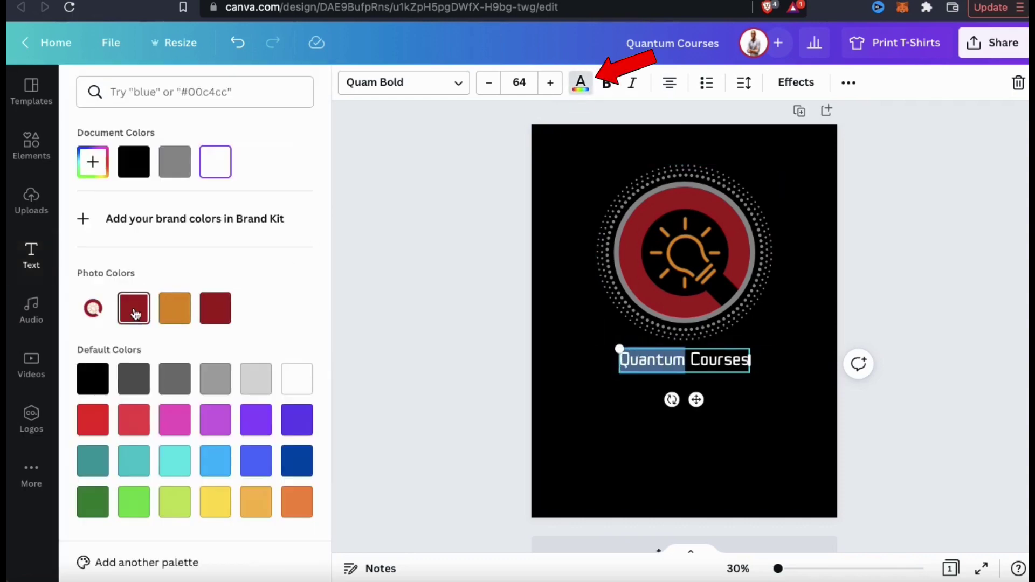
left_click(135, 314)
- Colour the word 'Courses' gray using the document colour
left_click(702, 361)
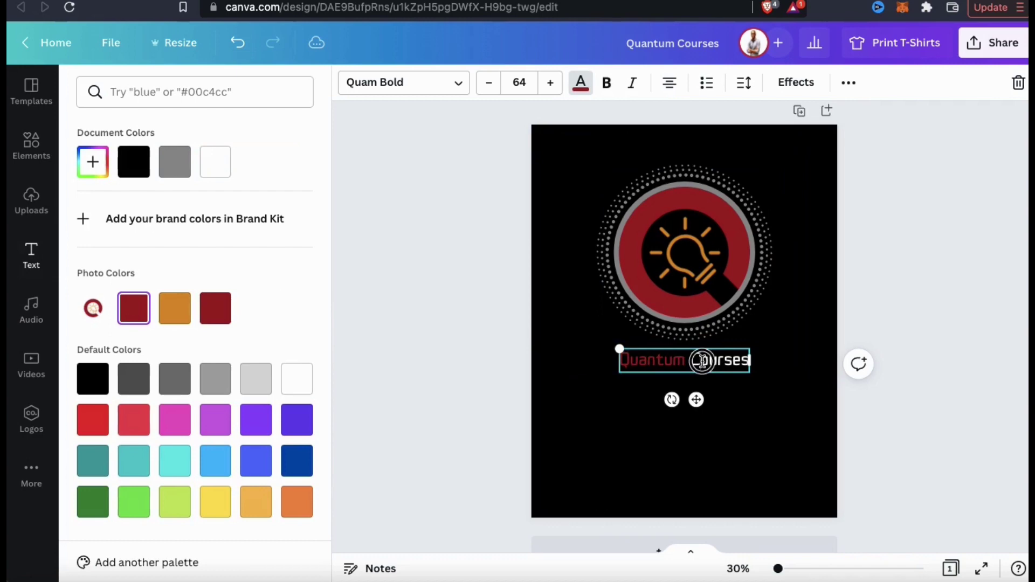
left_click_drag(695, 358, 744, 358)
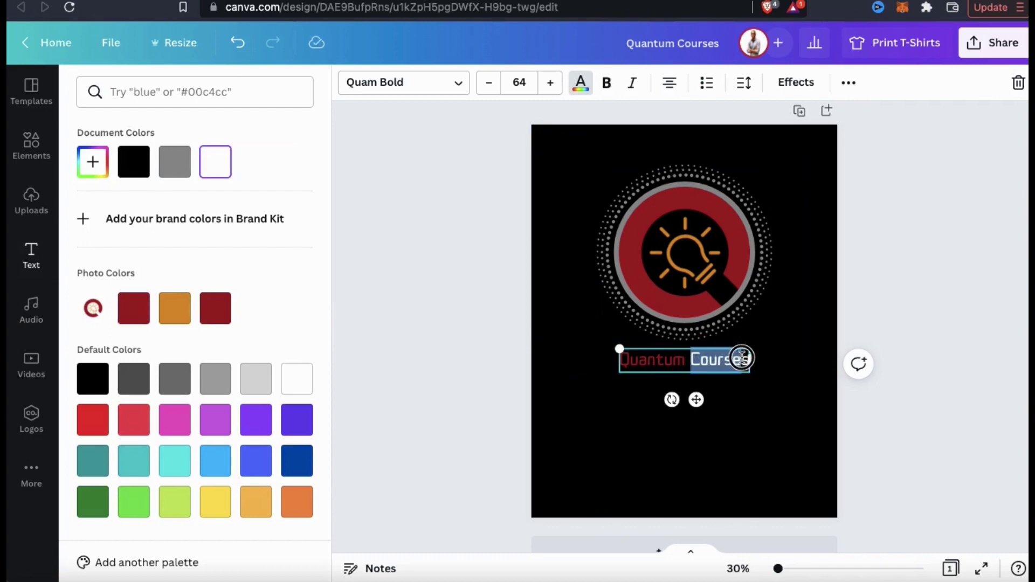
double_click(745, 363)
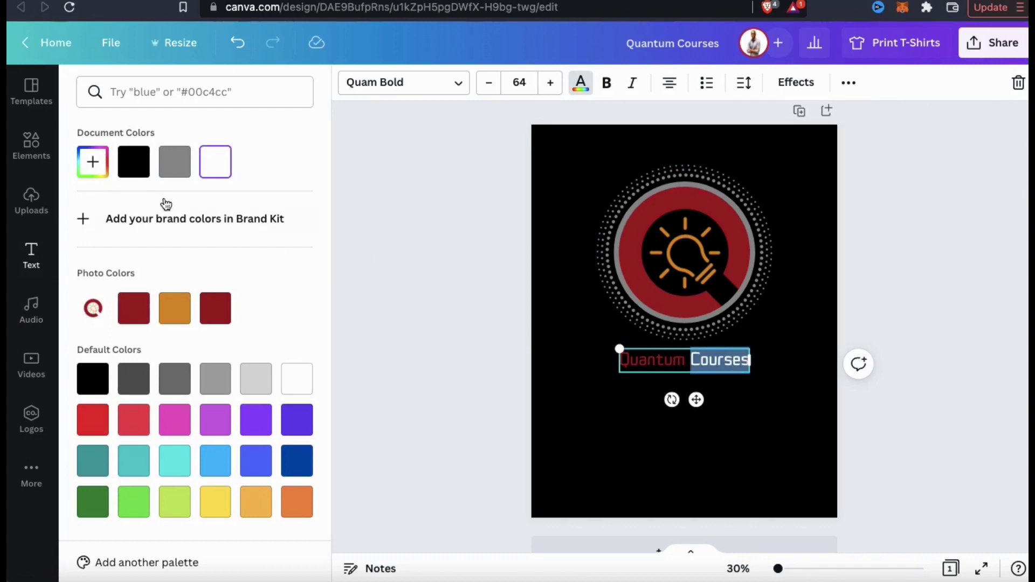
left_click(168, 163)
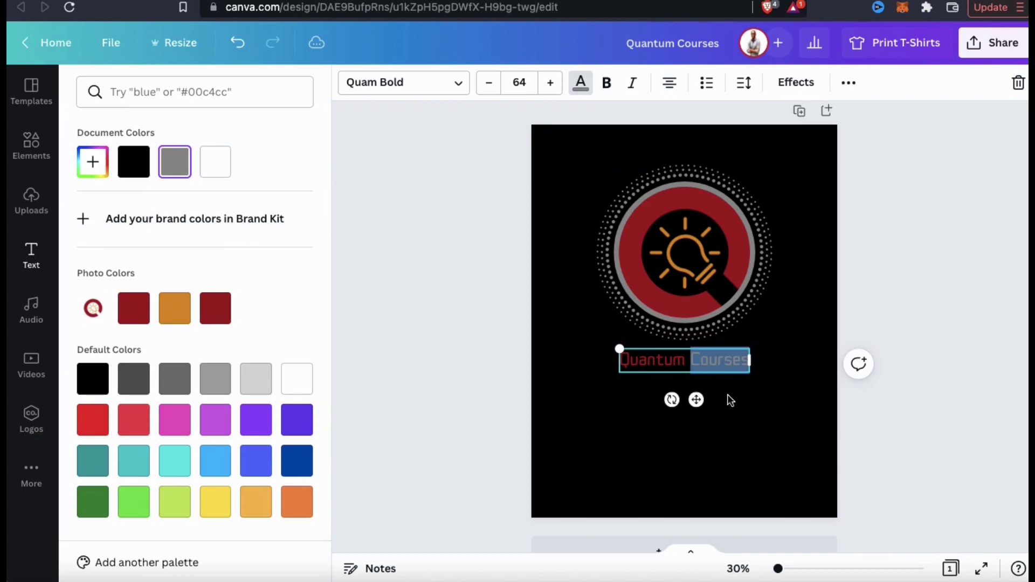
key("Escape")
left_click(766, 394)
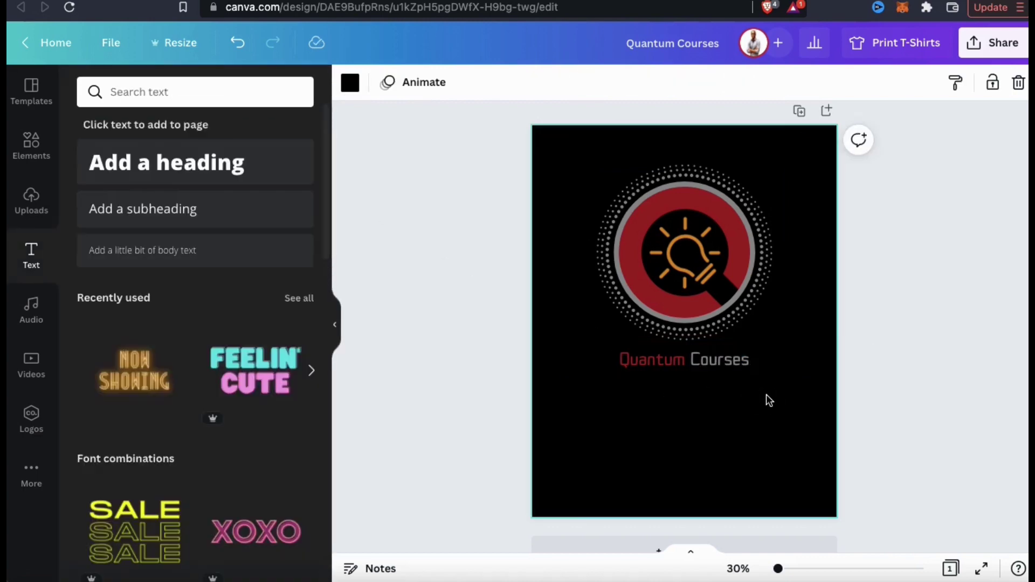
- Make the 'Quantum Courses' text bold
double_click(742, 369)
left_click(612, 86)
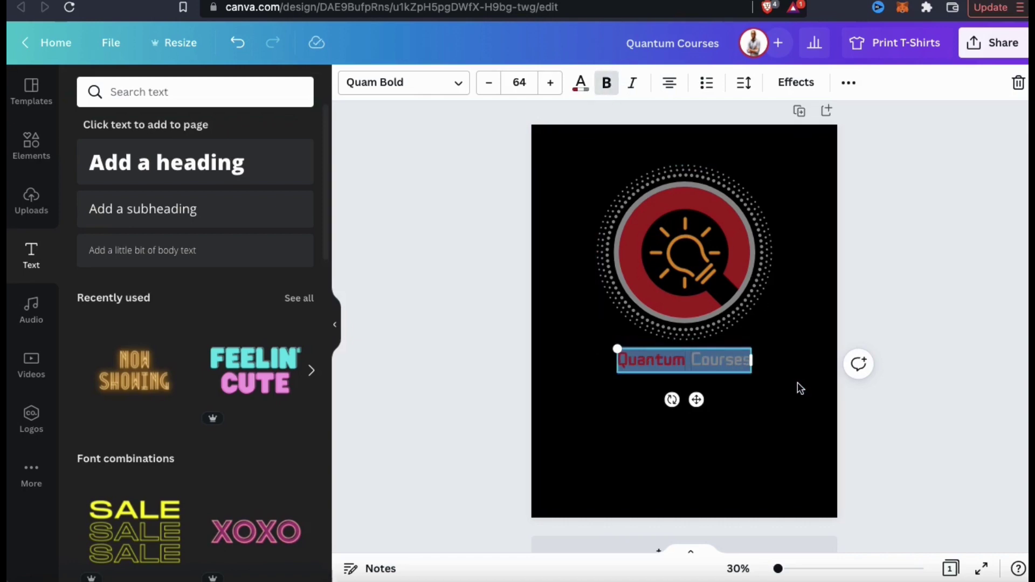
left_click(794, 397)
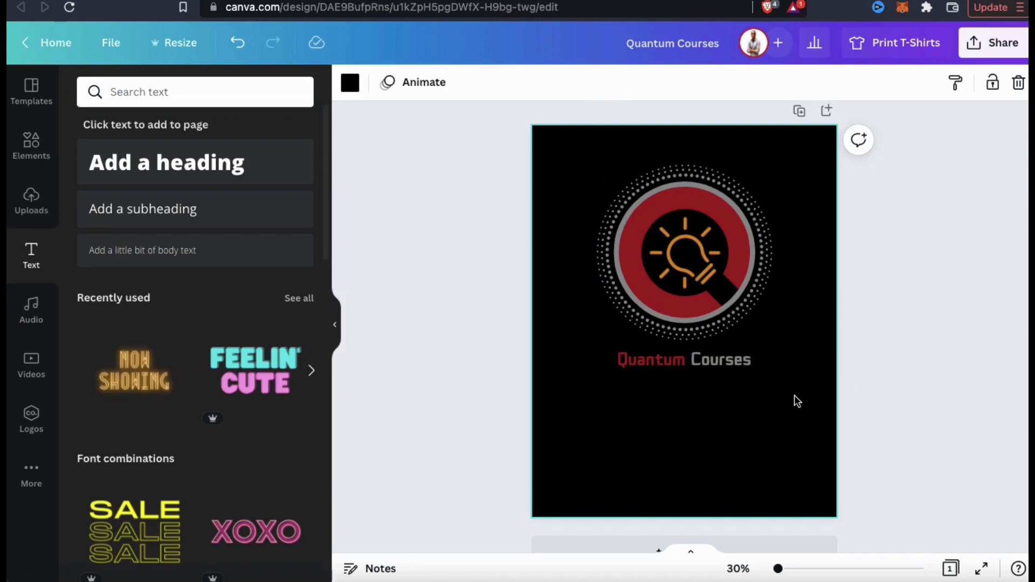
- Rotate the 'Quantum Courses' text to about -79° so it runs vertically, and place it along the logo's left side
left_click(734, 366)
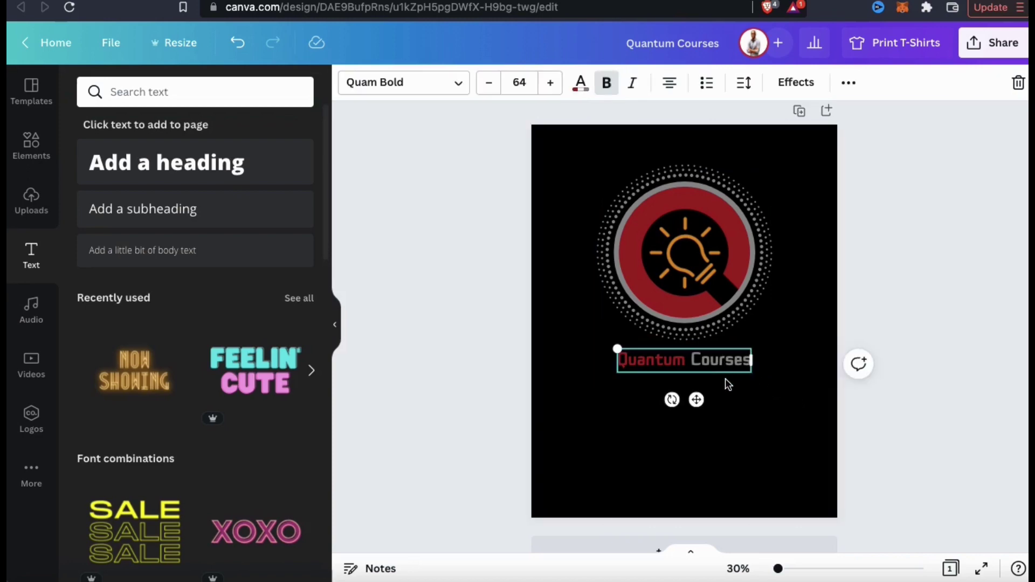
left_click_drag(672, 399, 739, 376)
left_click_drag(681, 362, 583, 252)
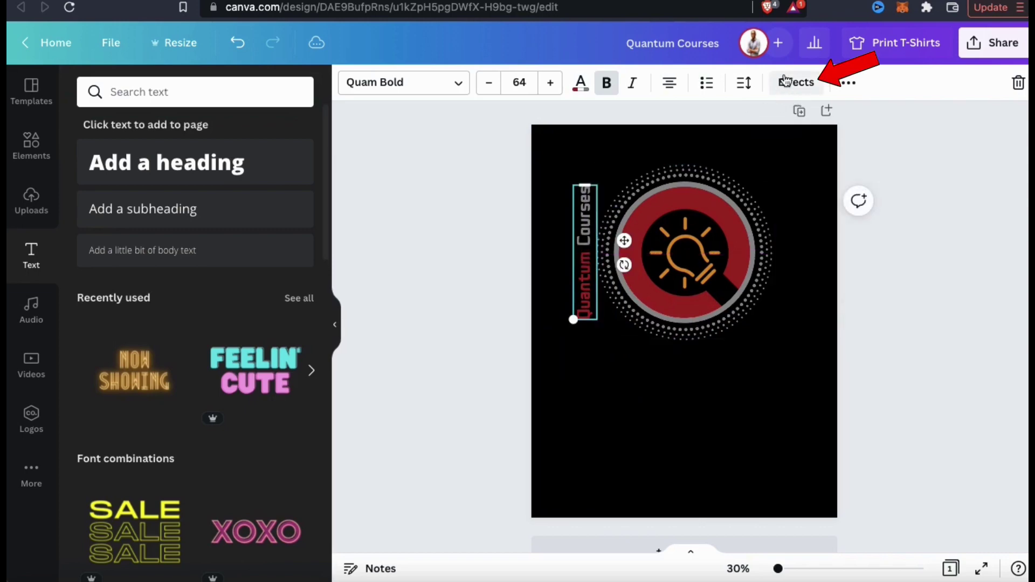
left_click(798, 87)
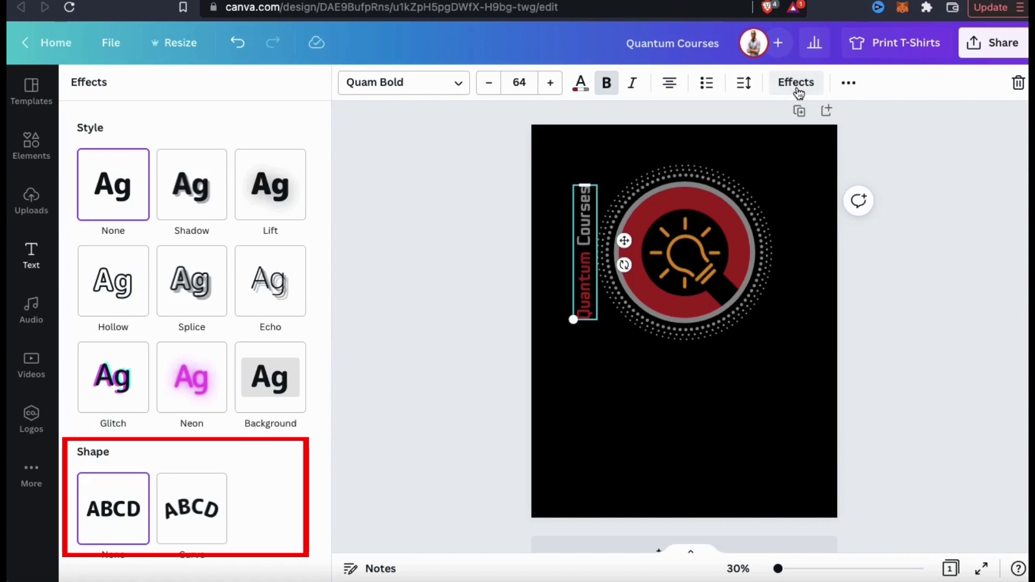
- Apply a Curve effect to 'Quantum Courses', flatten the arc, enlarge it to 77.1 and fit it around the ring
left_click(218, 509)
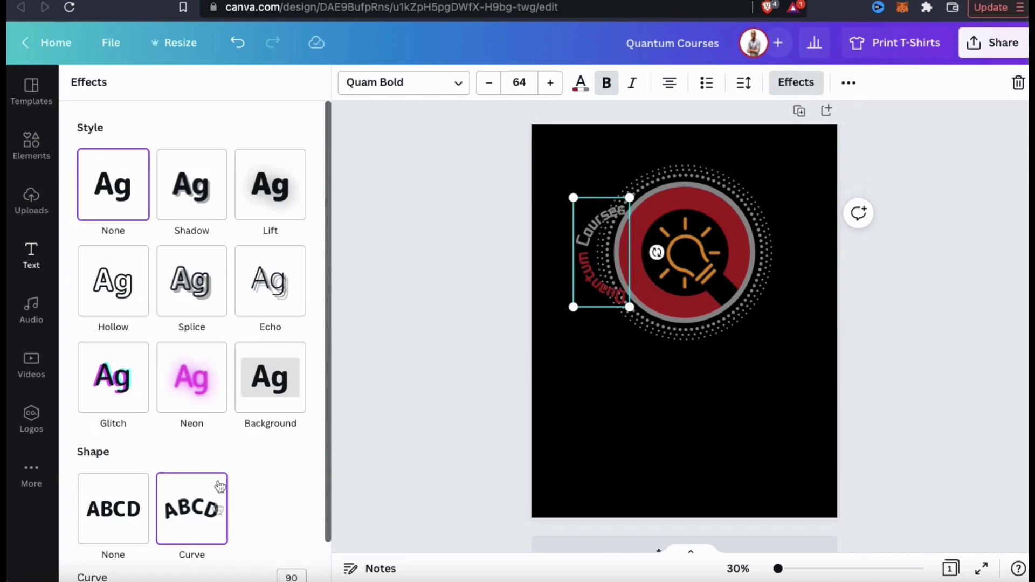
scroll(219, 487, "down", 2)
left_click_drag(295, 553, 248, 540)
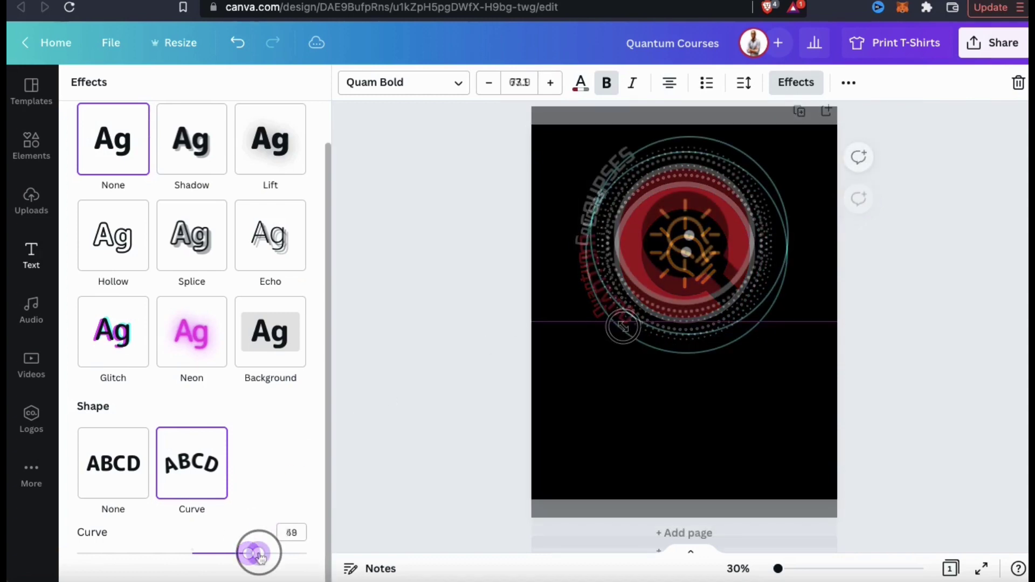
left_click_drag(261, 551, 260, 554)
left_click_drag(584, 273, 585, 268)
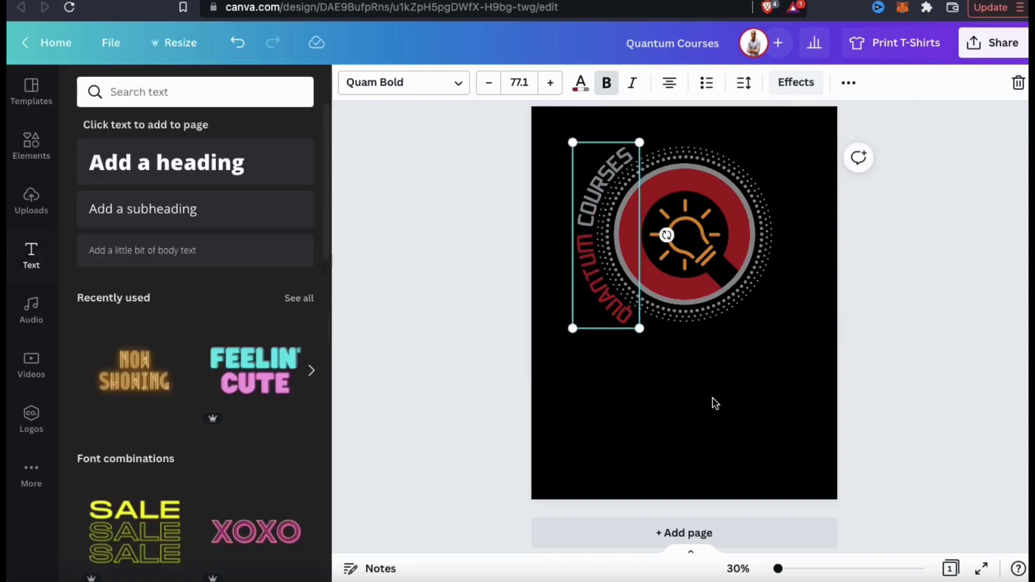
left_click(712, 397)
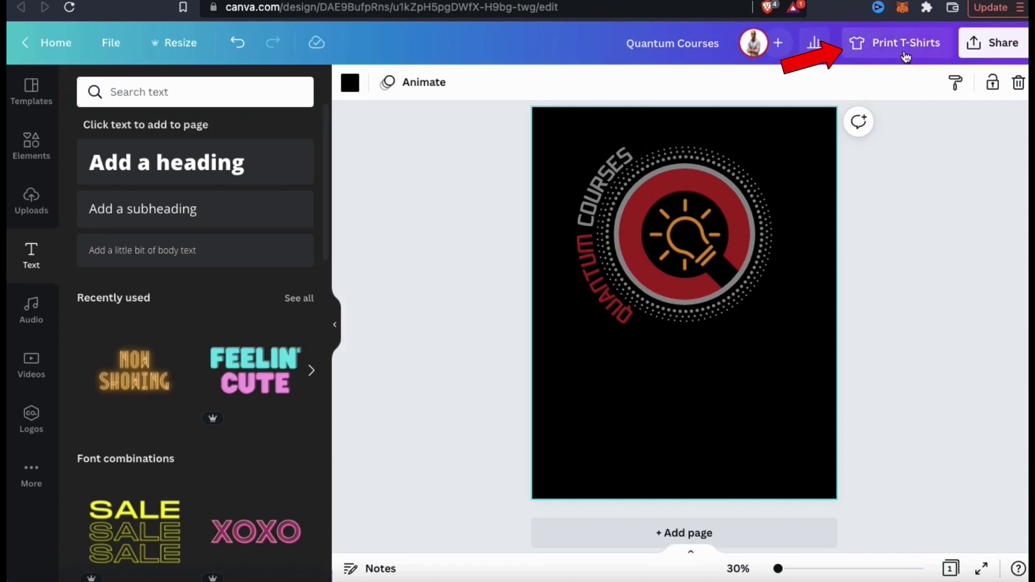
left_click(885, 46)
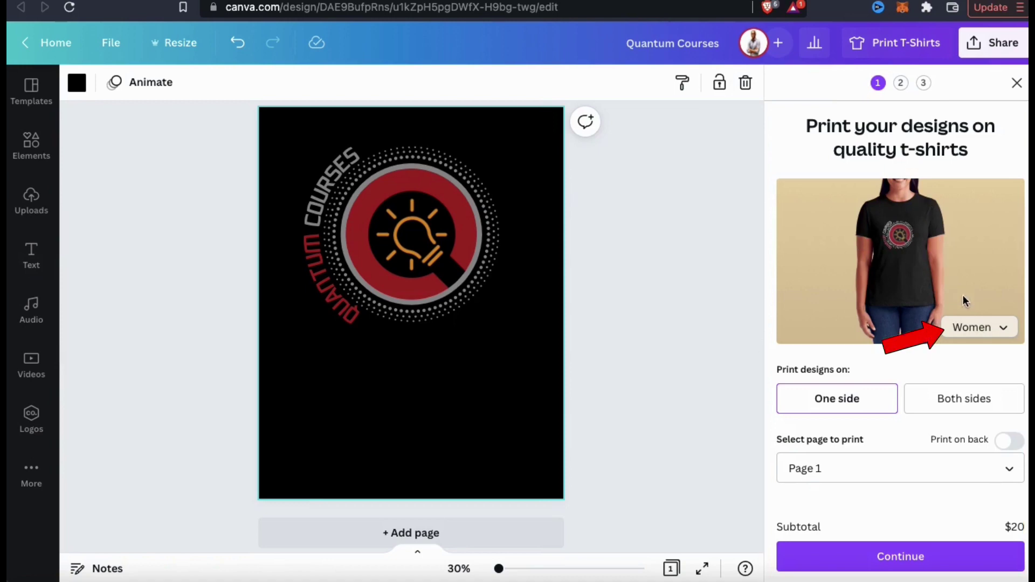
- Preview the design on a men's t-shirt and print Page 1
left_click(1004, 330)
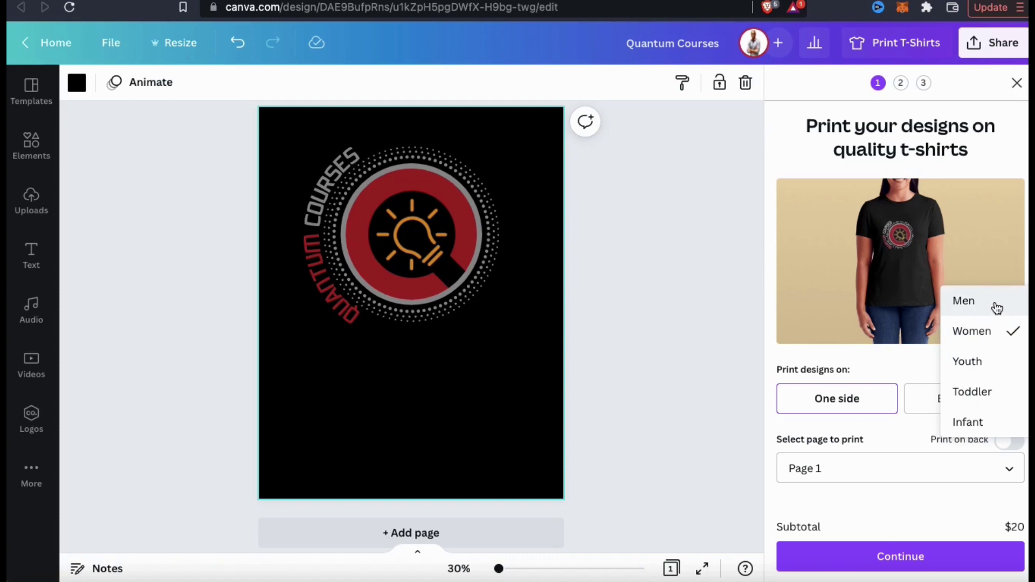
left_click(995, 305)
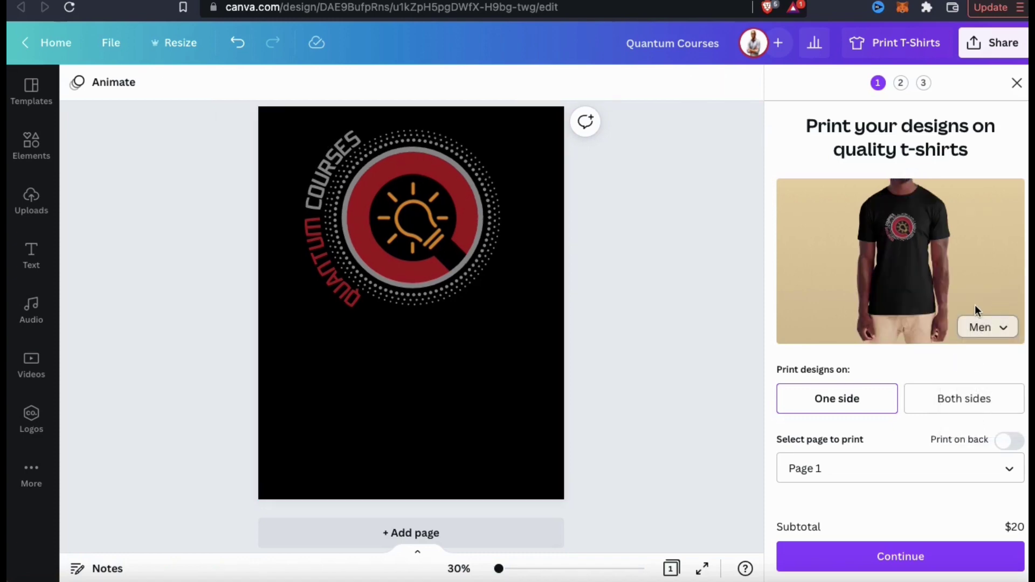
scroll(975, 305, "down", 3)
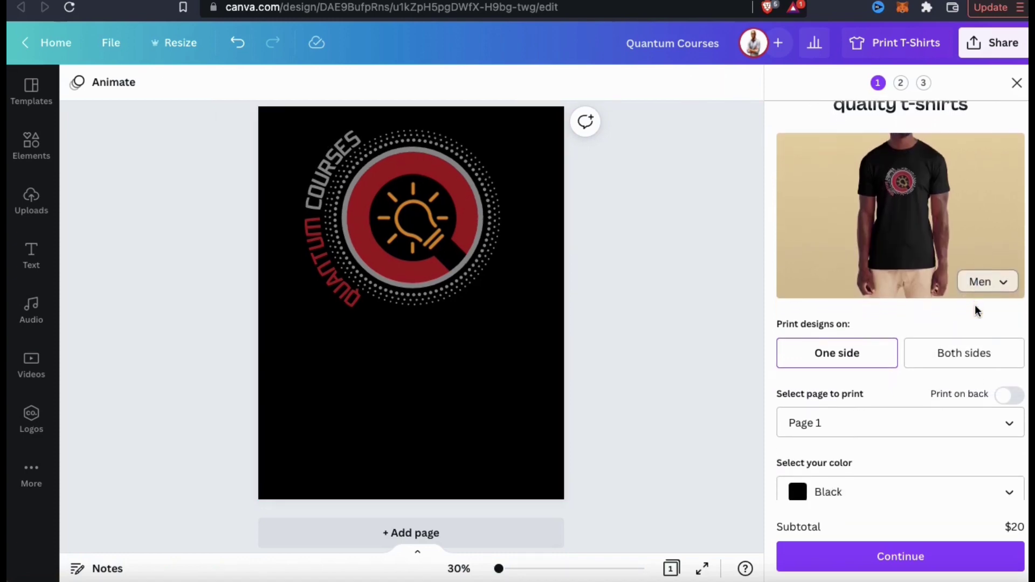
scroll(977, 310, "down", 1)
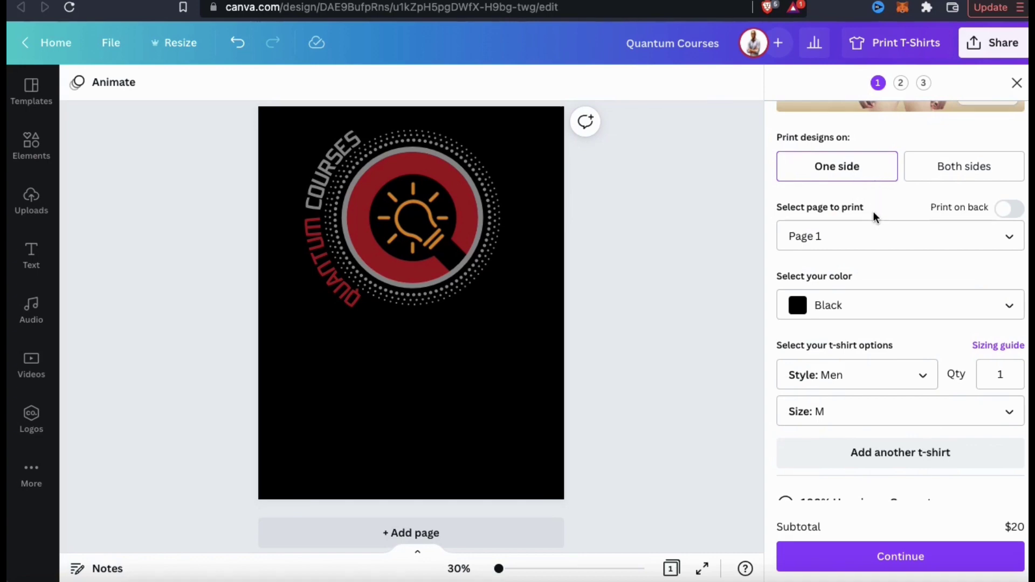
left_click(849, 239)
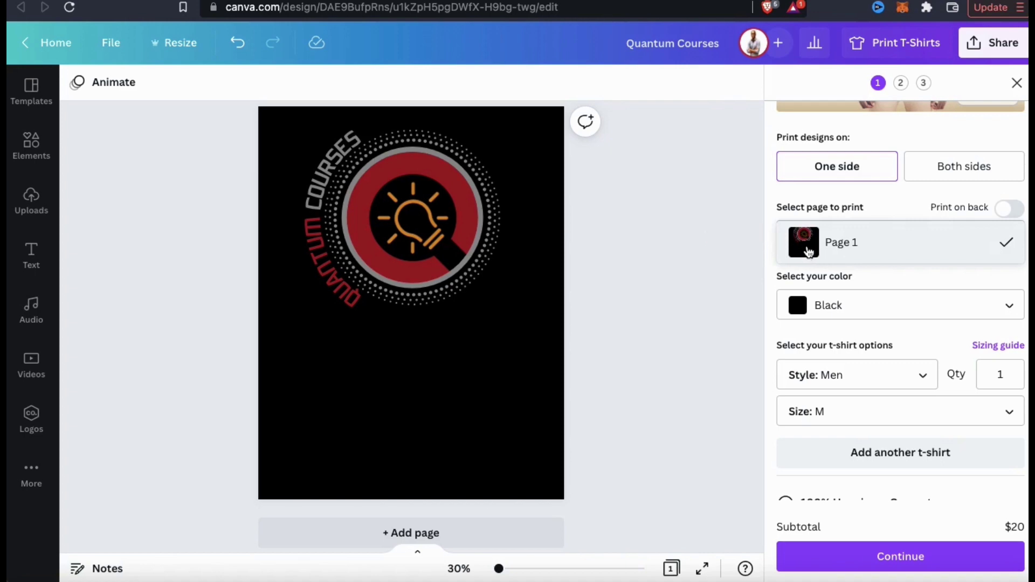
left_click(869, 208)
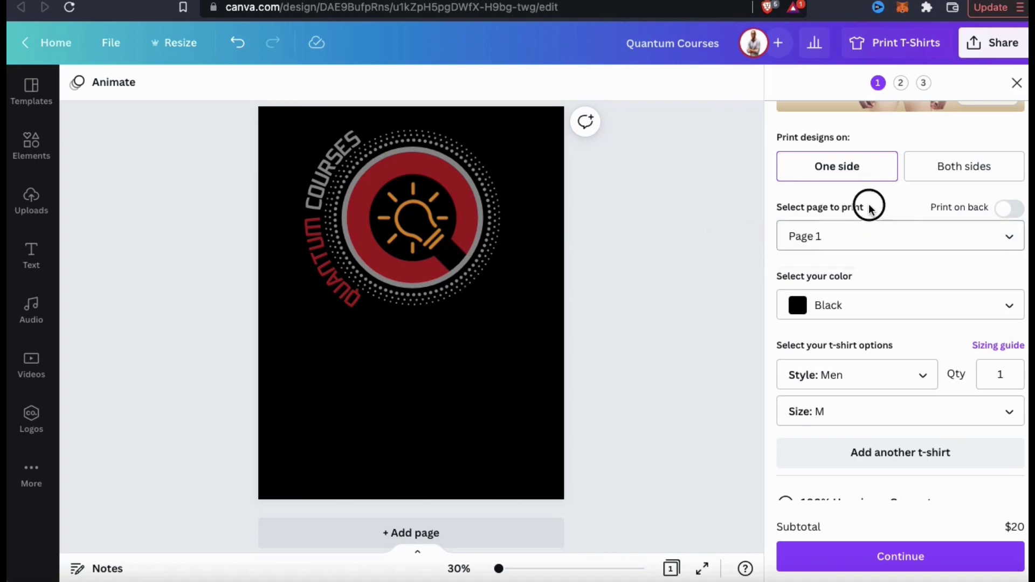
- Keep the black colour and Men style, and choose size S
left_click(894, 302)
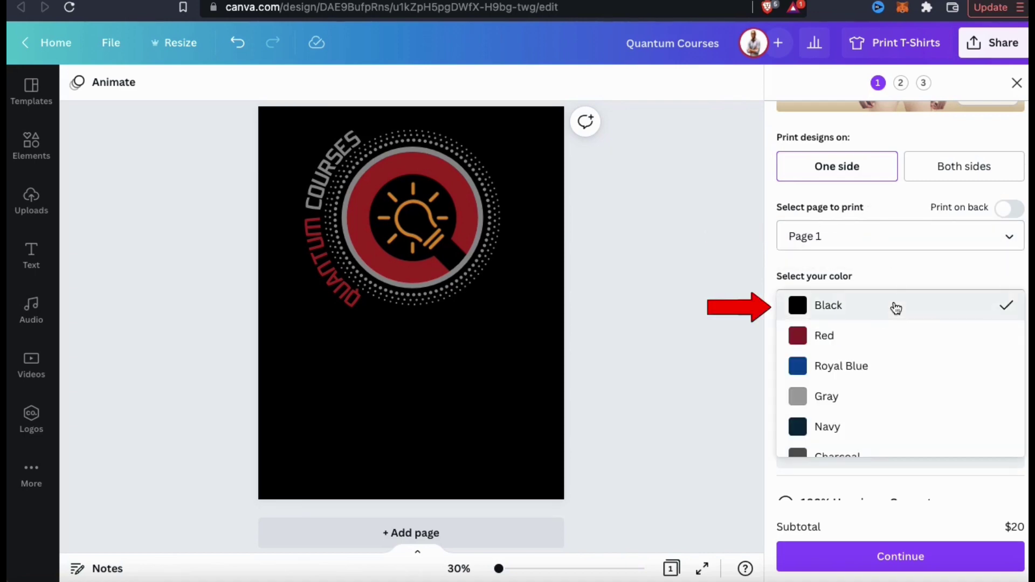
scroll(896, 308, "down", 3)
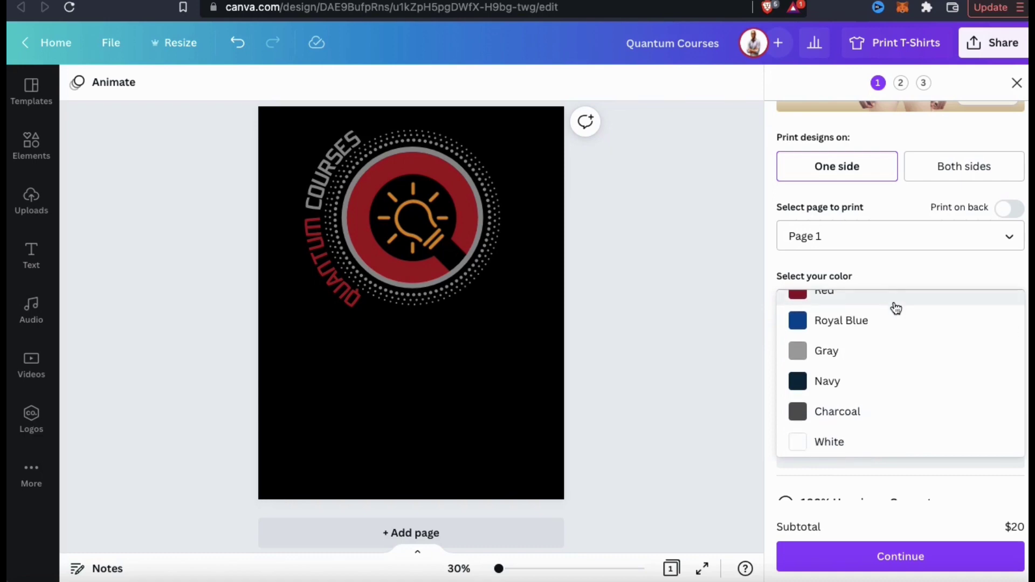
scroll(896, 308, "up", 3)
left_click(892, 272)
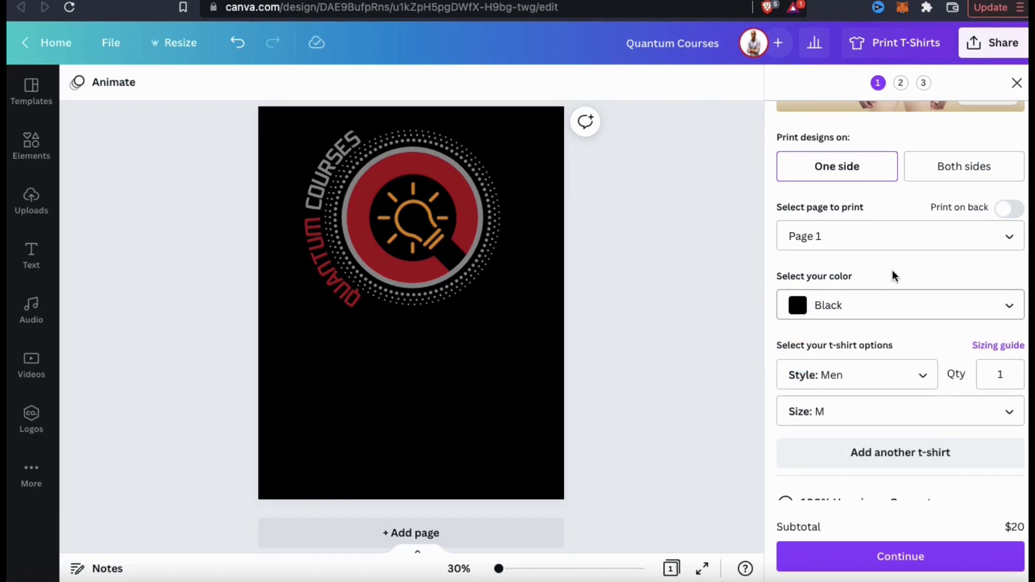
scroll(893, 275, "down", 2)
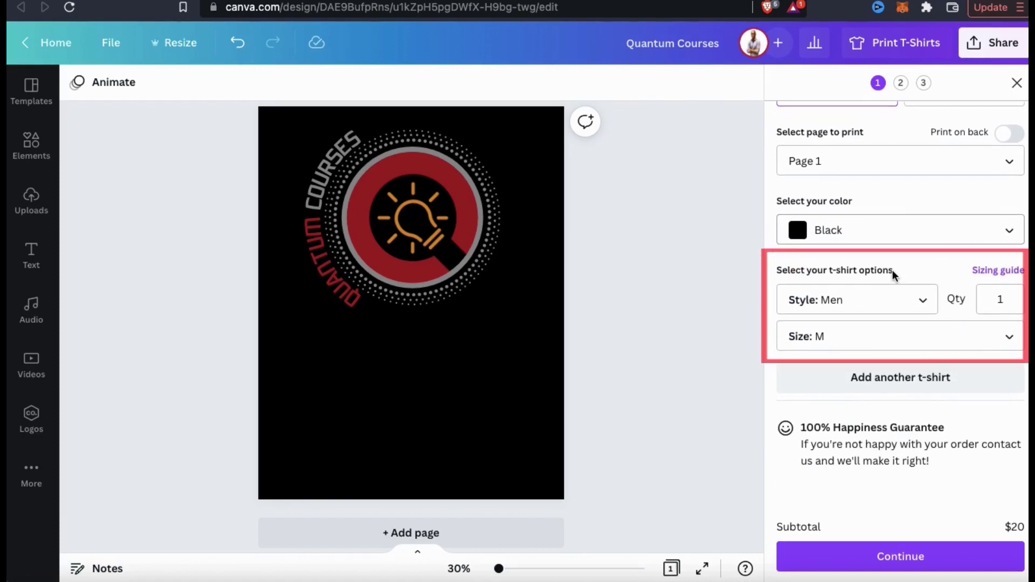
left_click(920, 303)
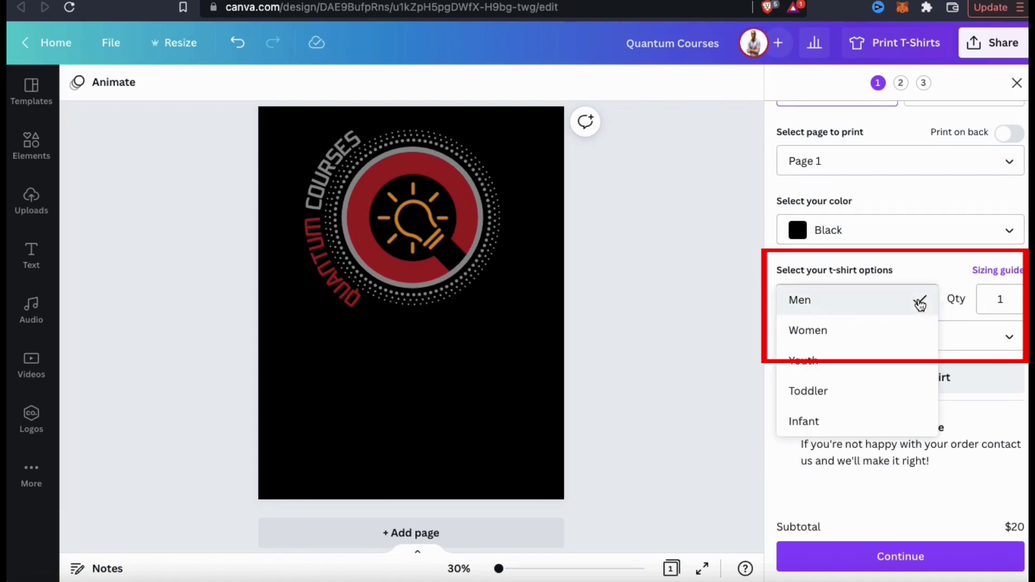
left_click(920, 303)
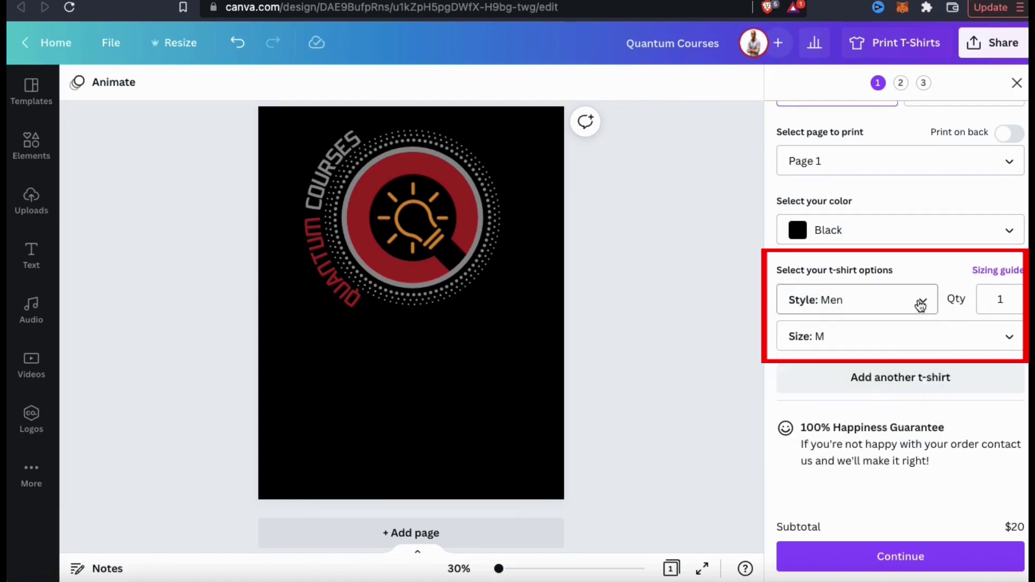
left_click(1001, 339)
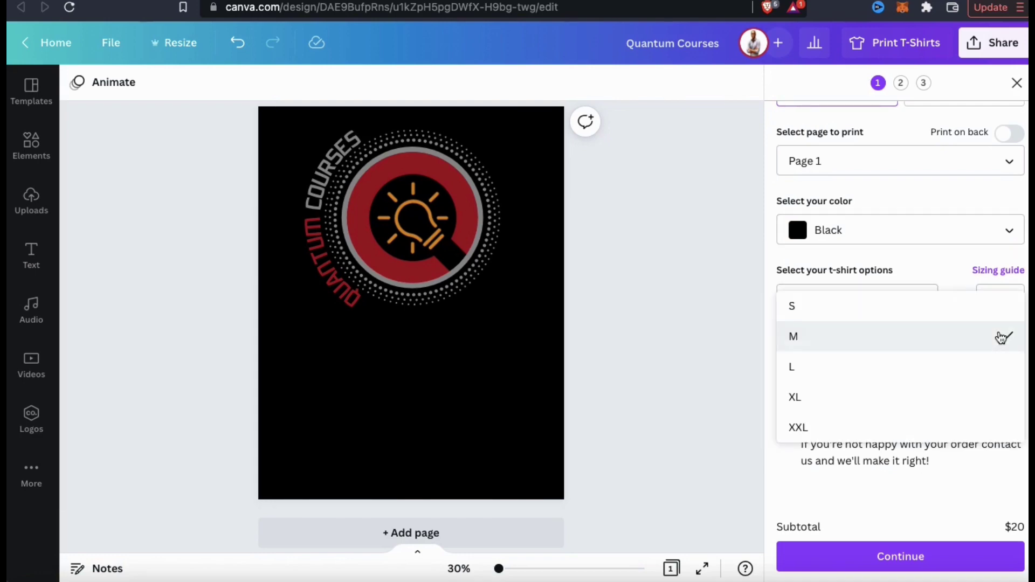
left_click(974, 306)
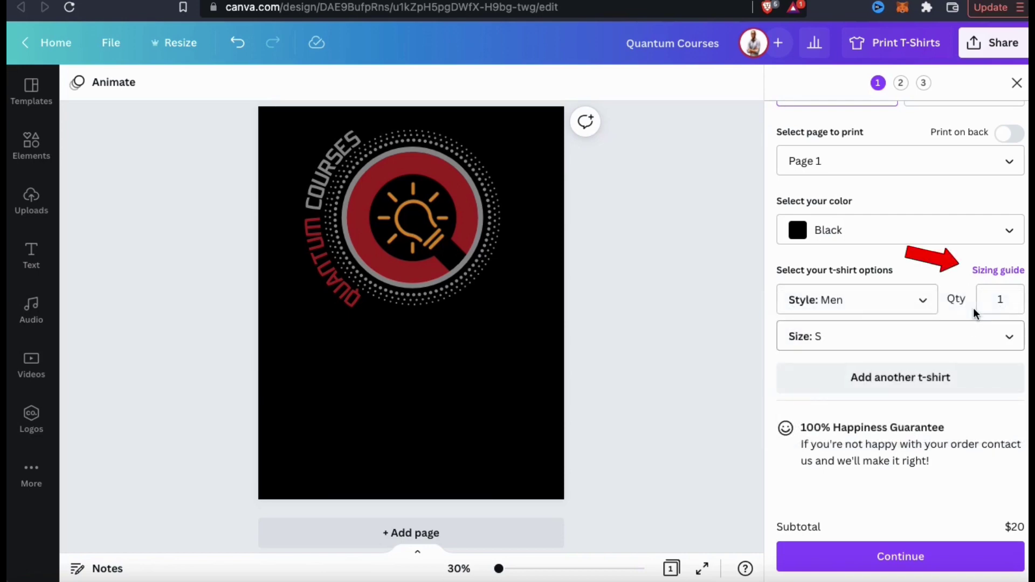
left_click(990, 276)
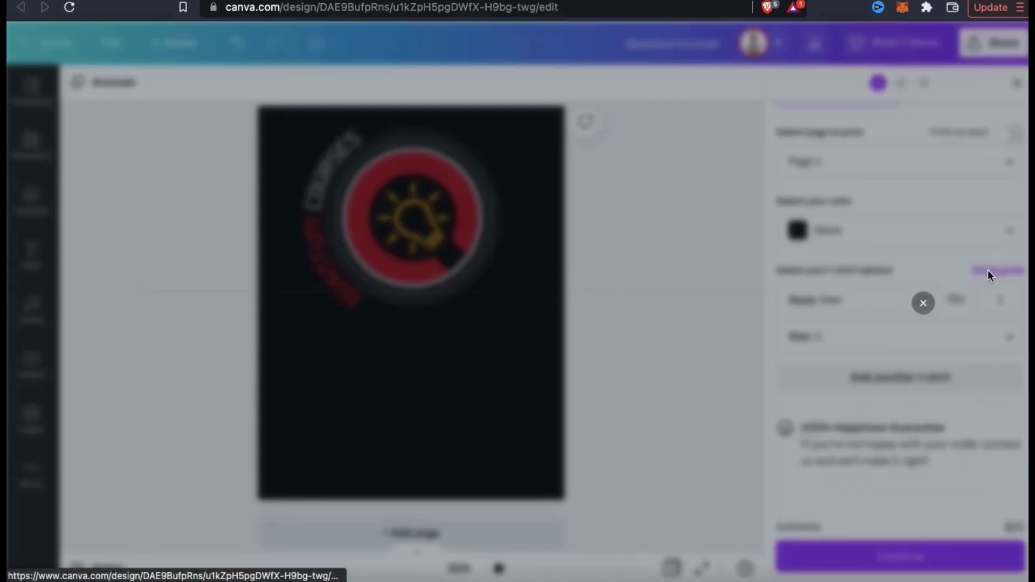
scroll(380, 338, "down", 8)
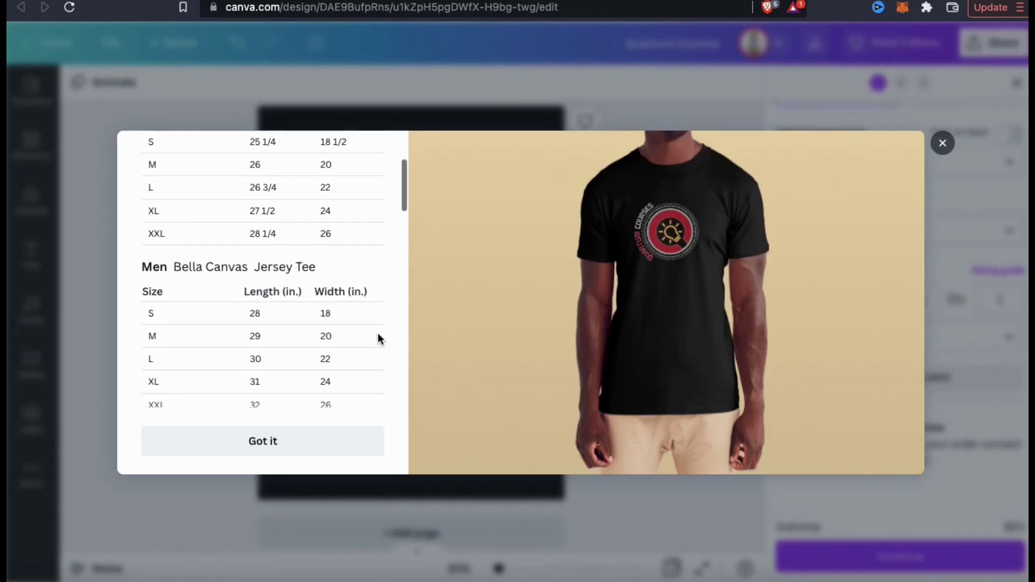
scroll(378, 339, "down", 3)
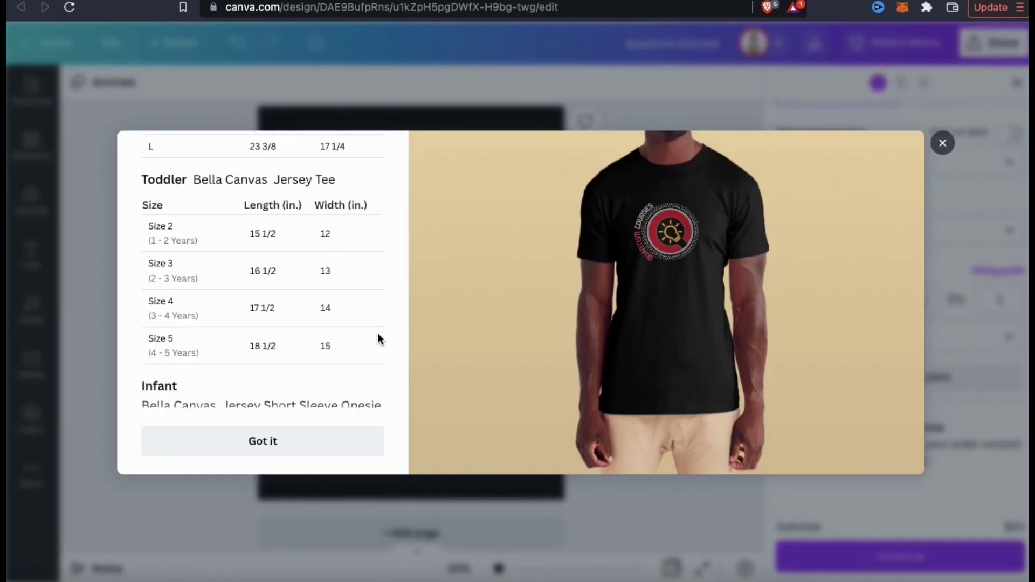
scroll(379, 340, "up", 10)
left_click(345, 441)
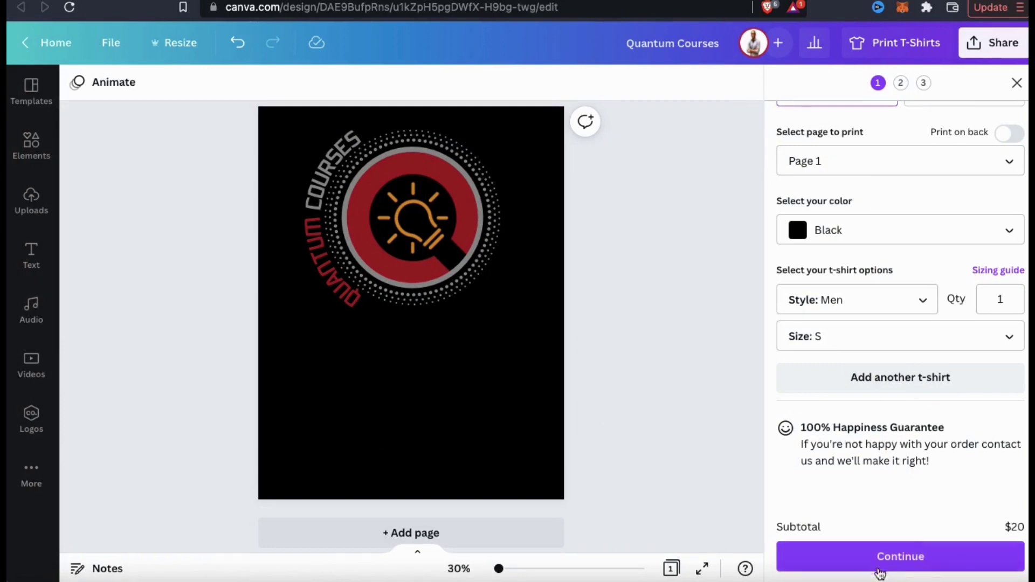
- Submit the shipping details and place the $20 t-shirt order with free standard shipping
left_click(913, 563)
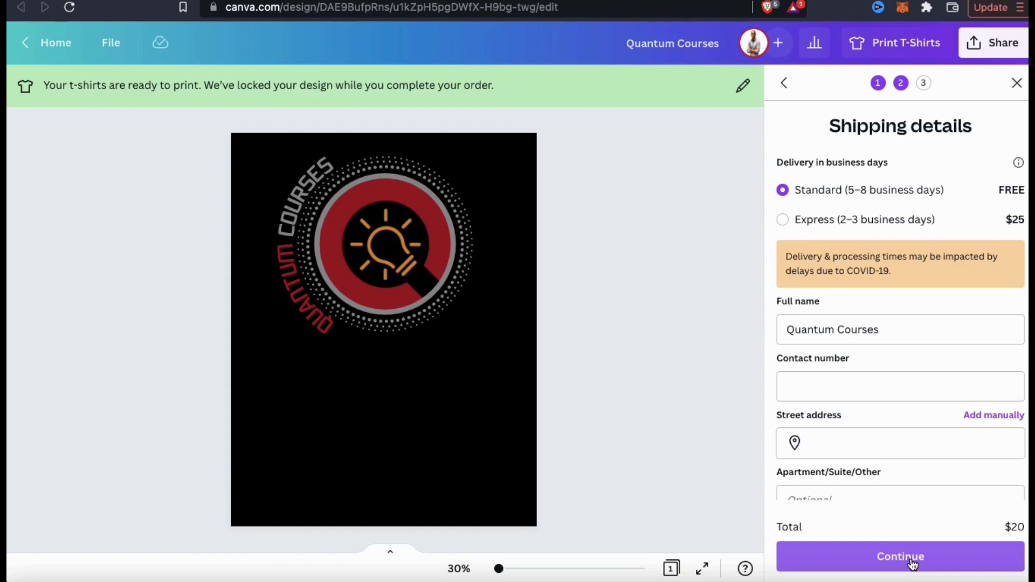
left_click(912, 564)
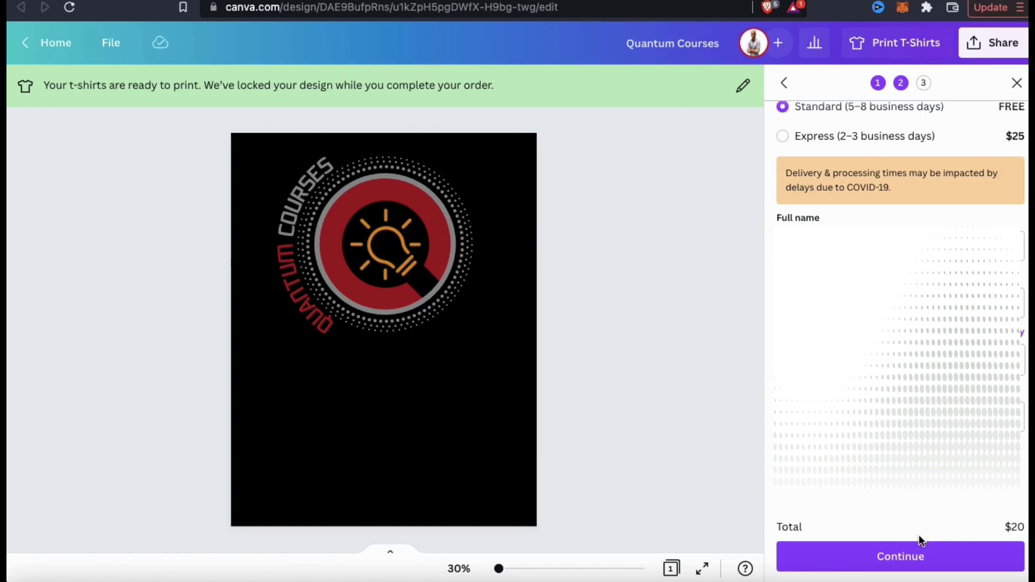
left_click(906, 567)
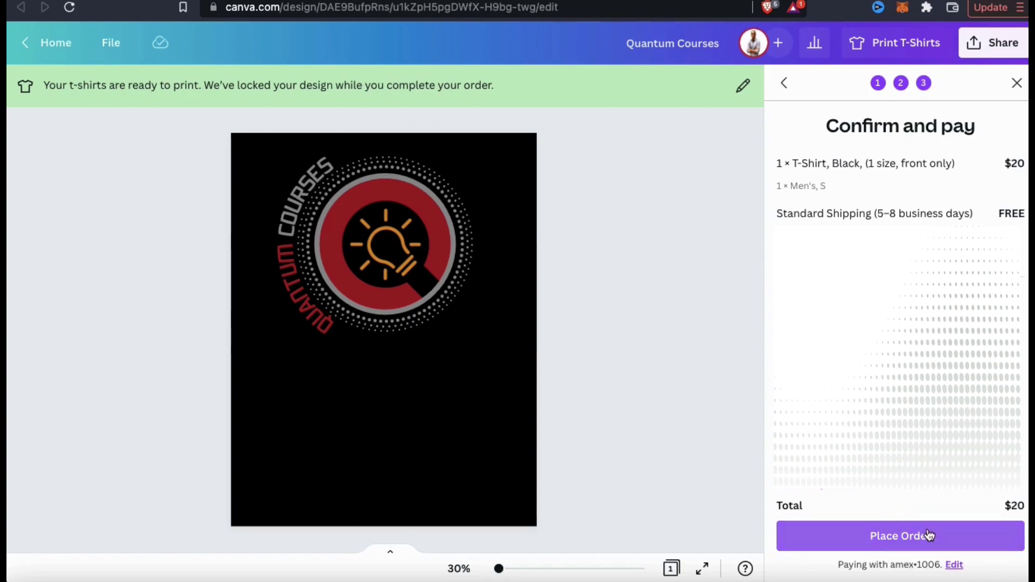
left_click(901, 537)
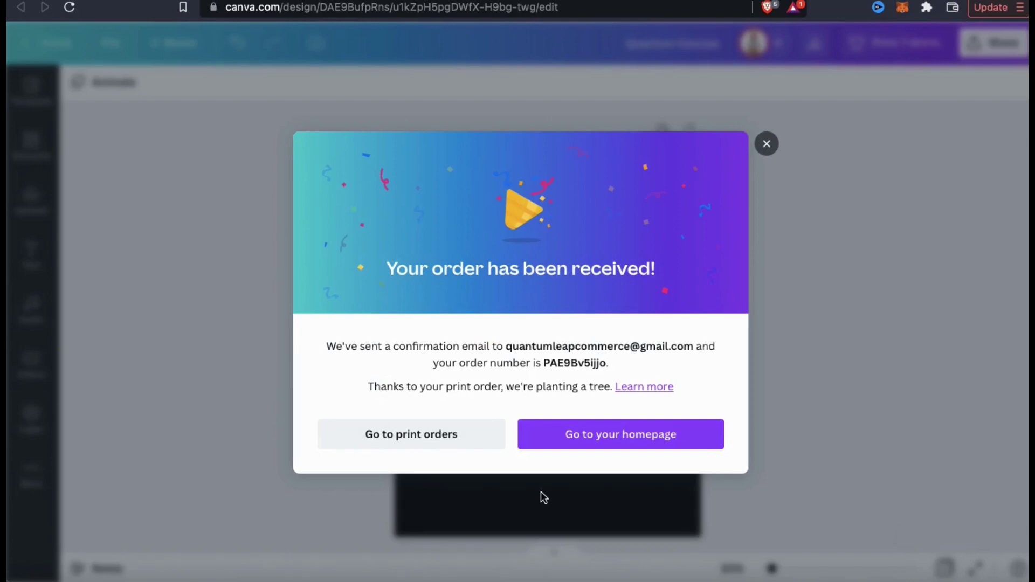
- Go to print orders from the order confirmation
left_click(463, 447)
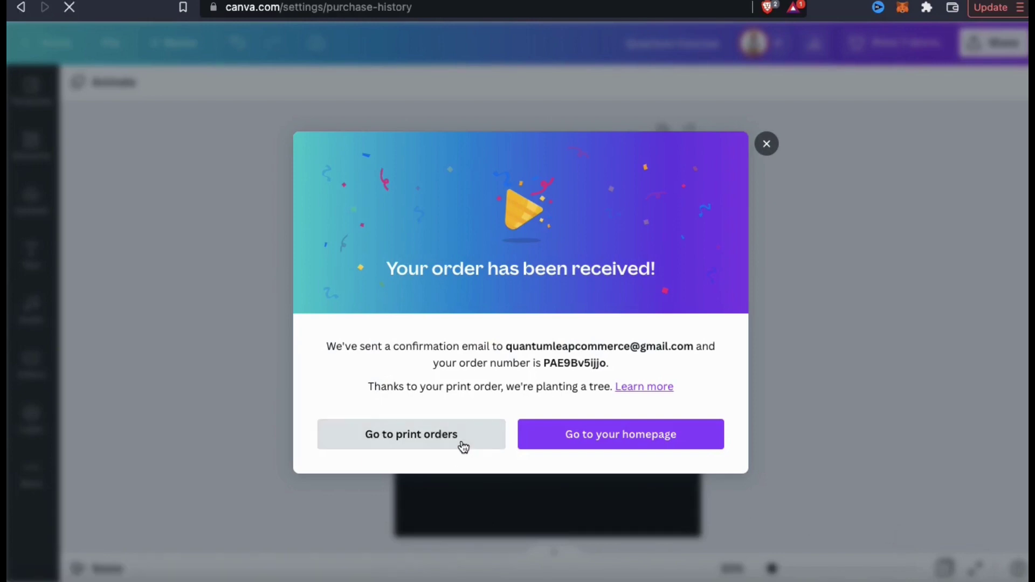